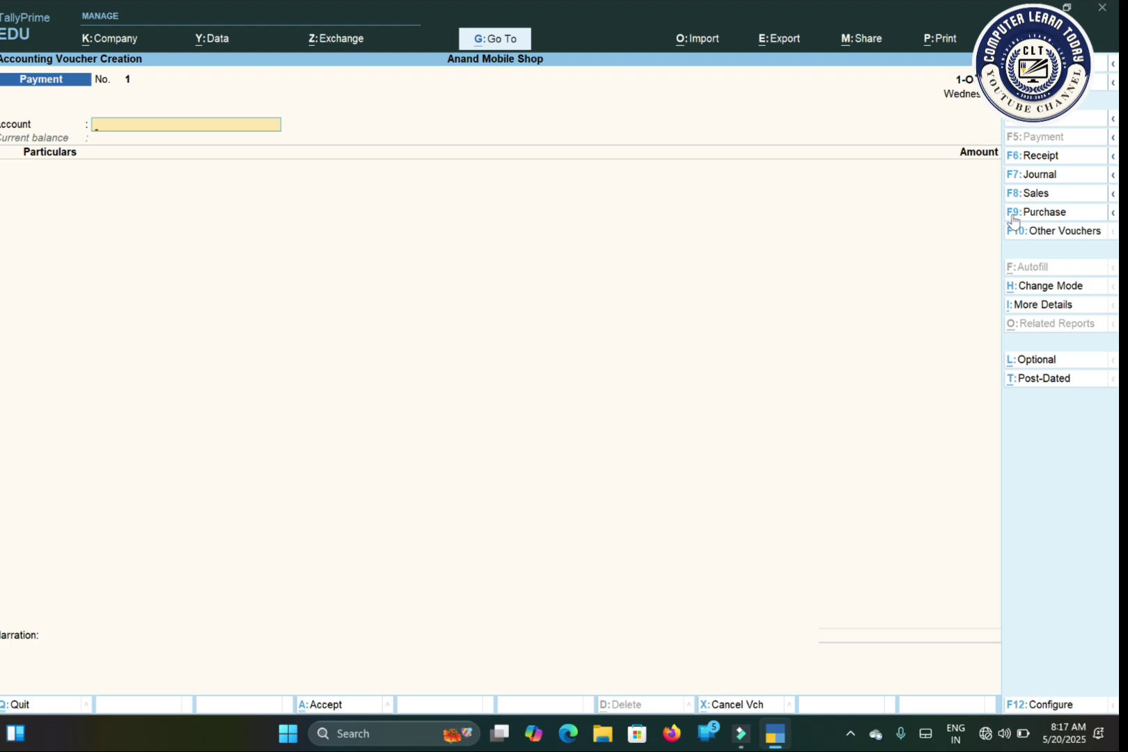
Step: Begin a purchase entry with supplier invoice 65675 dated 1-Oct-25, then start a new party ledger
click(1014, 213)
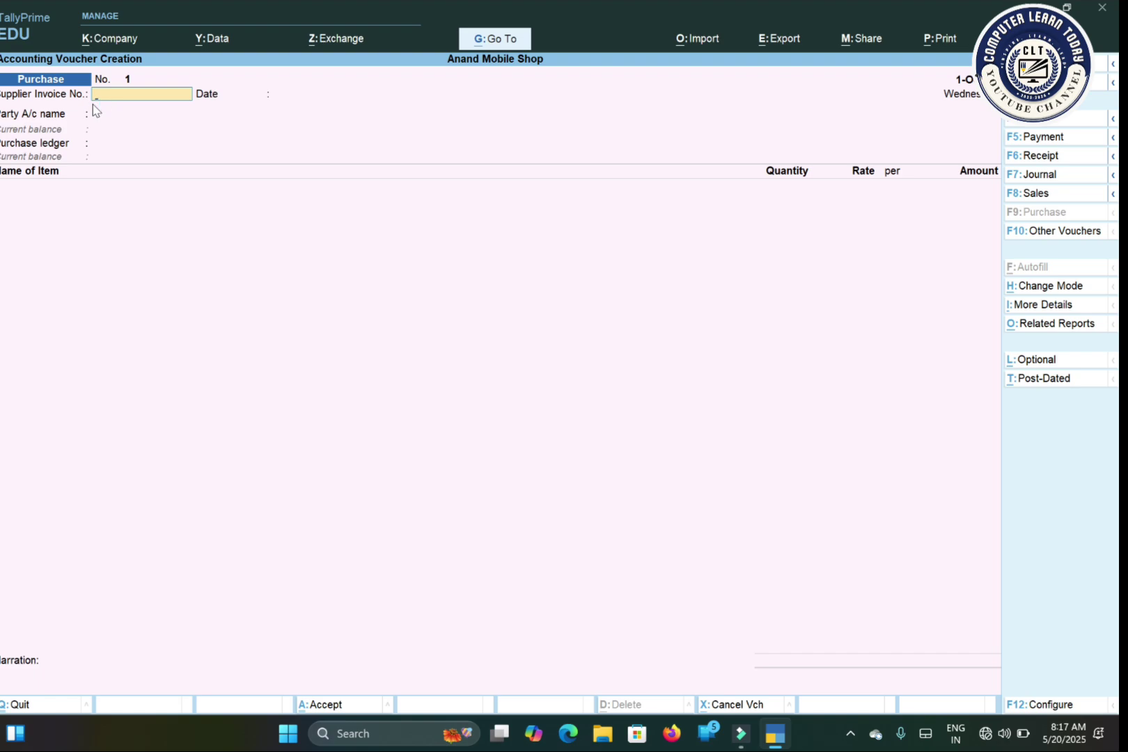
text(65675)
key(Return)
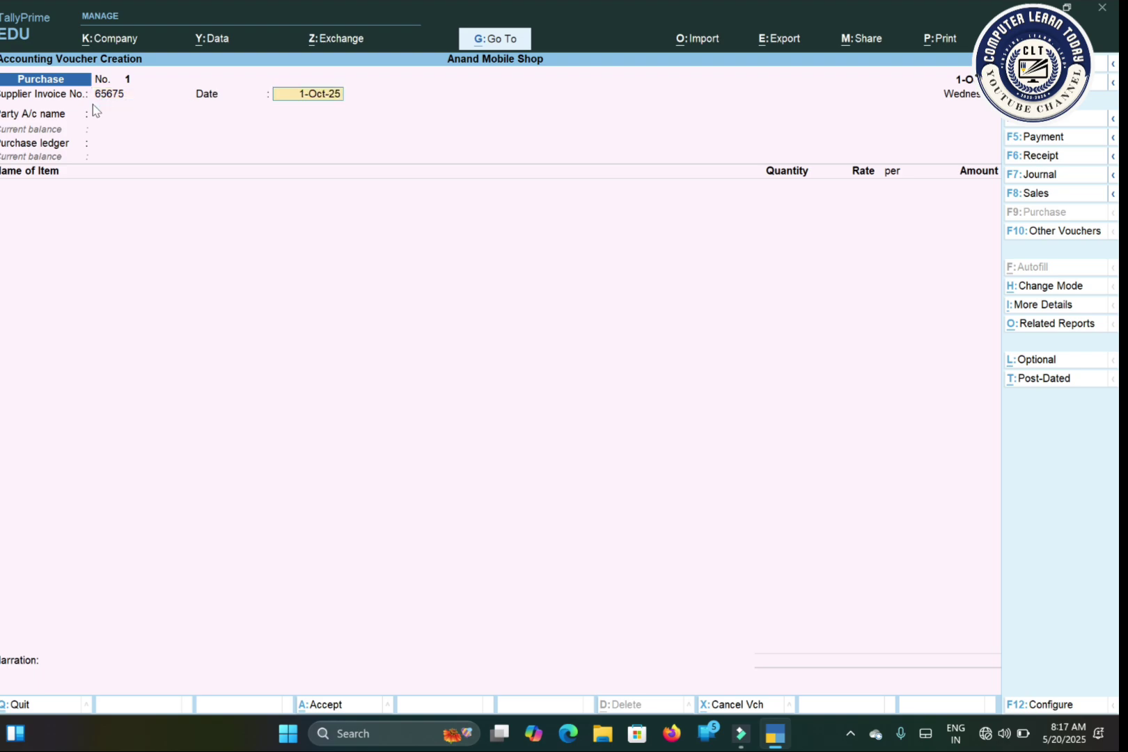
key(Return)
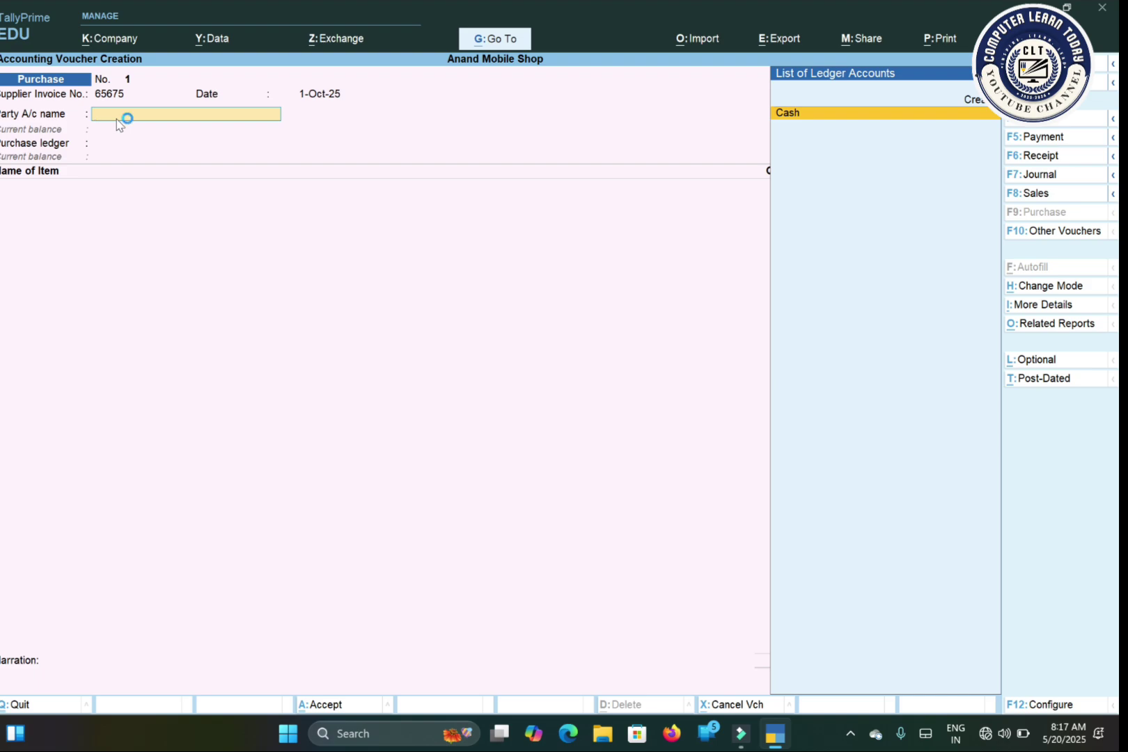
key(Up)
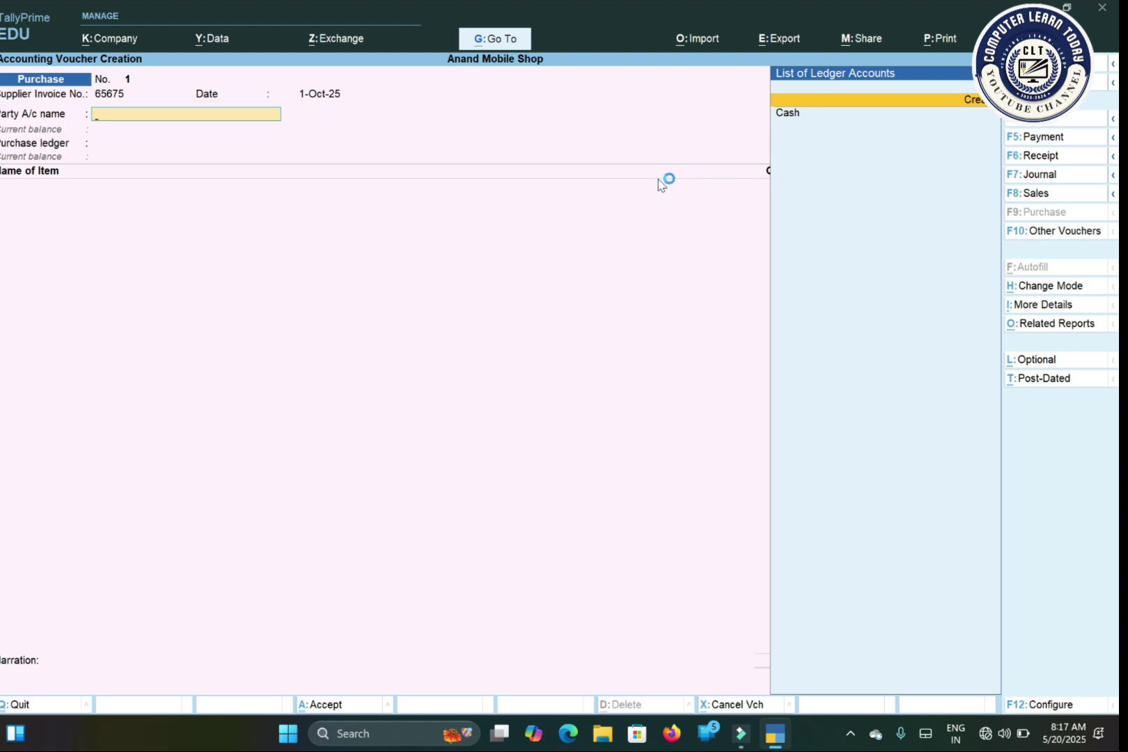
key(Return)
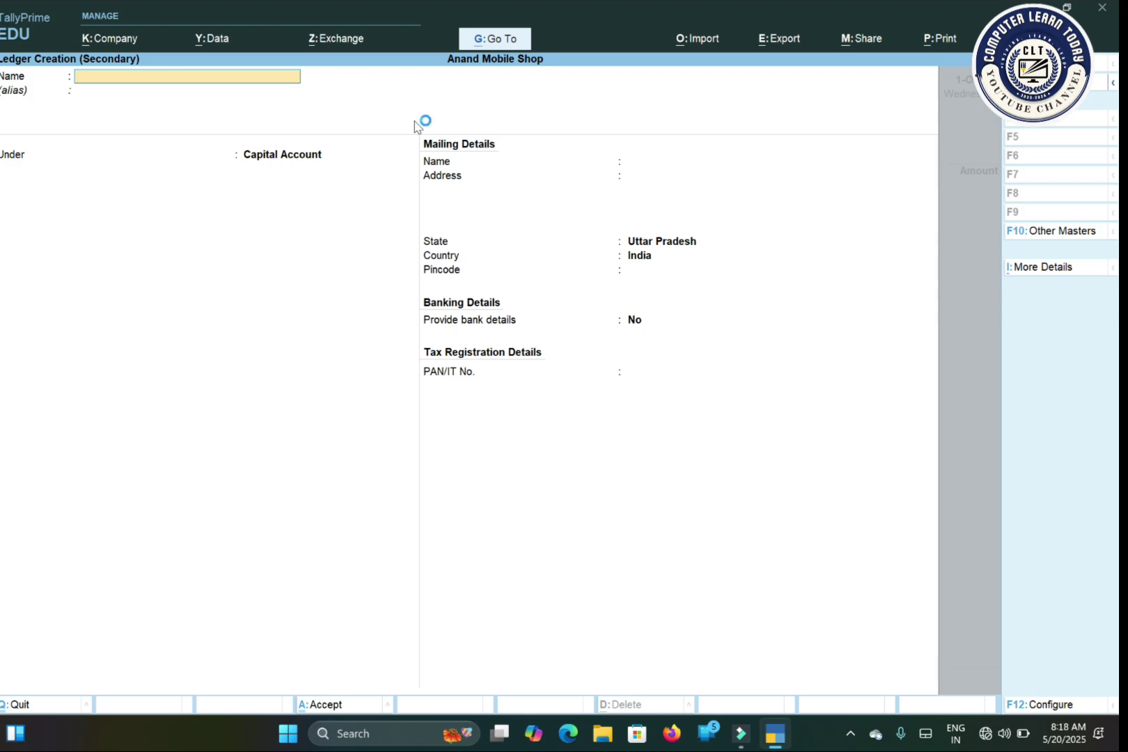
Step: Name the ledger 'Suman Sup', group it under Sundry Creditors, keeping bill-by-bill balances on
text(Suman Sup)
key(Return)
key(Return)
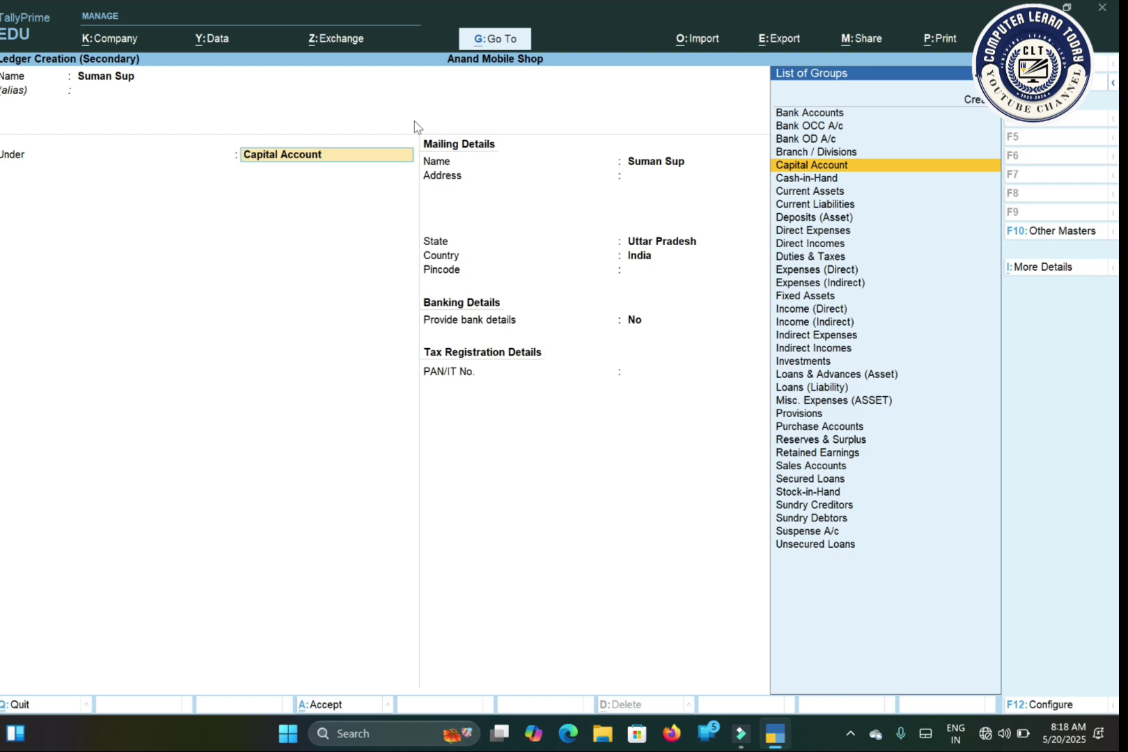
text(Su)
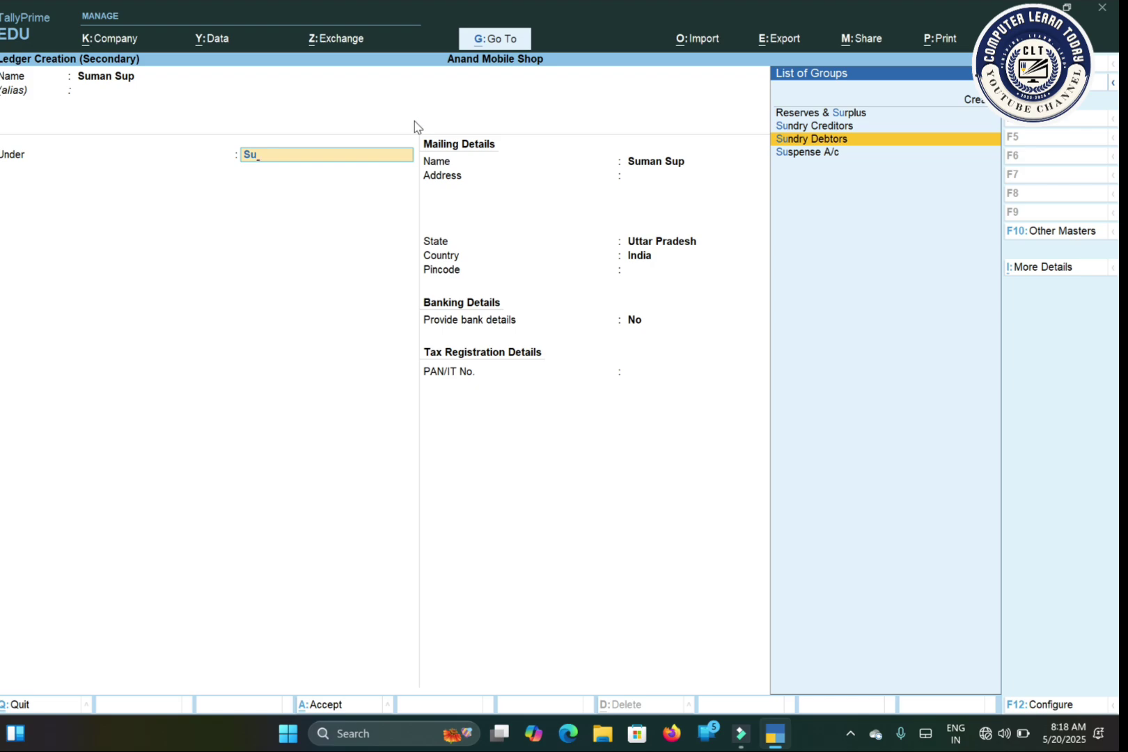
key(Up)
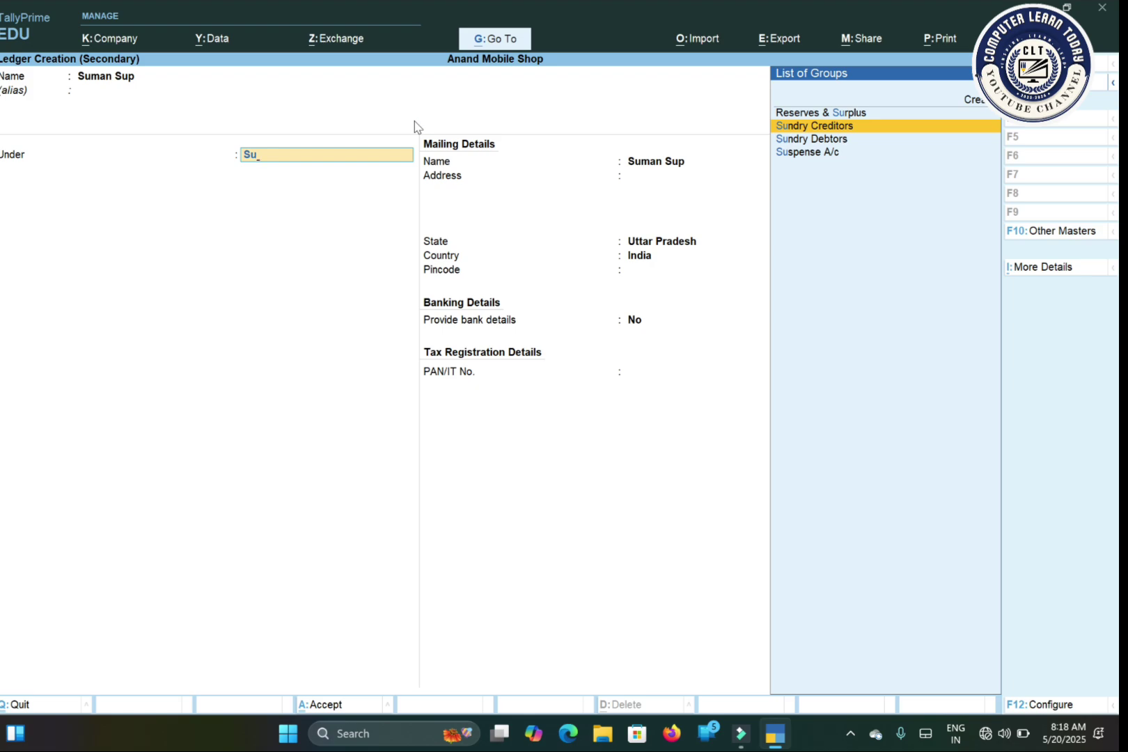
key(Return)
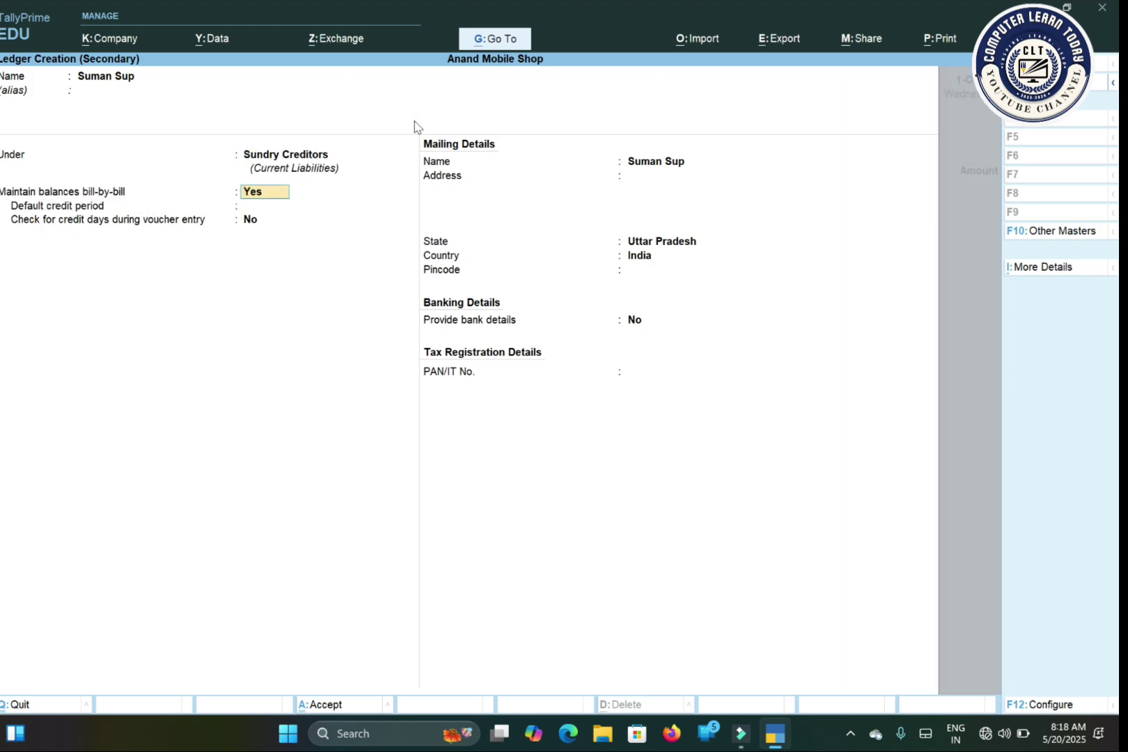
key(Return)
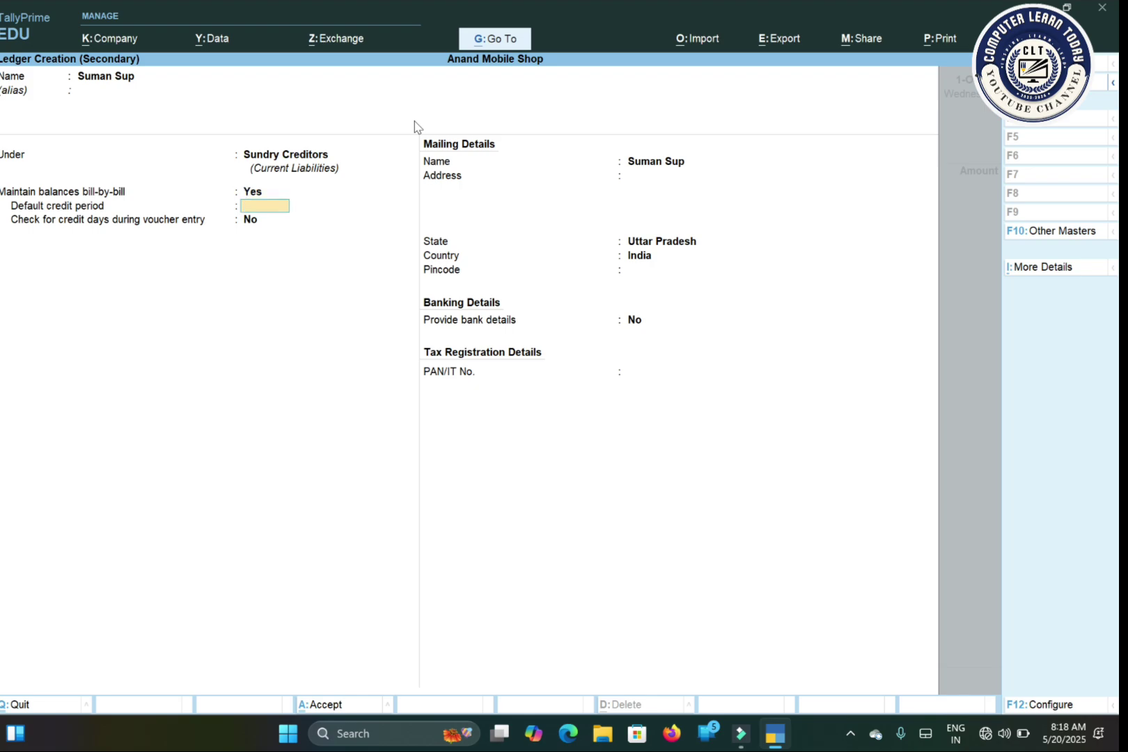
key(Return)
Step: Enter the supplier's mailing address and pincode
key(Return)
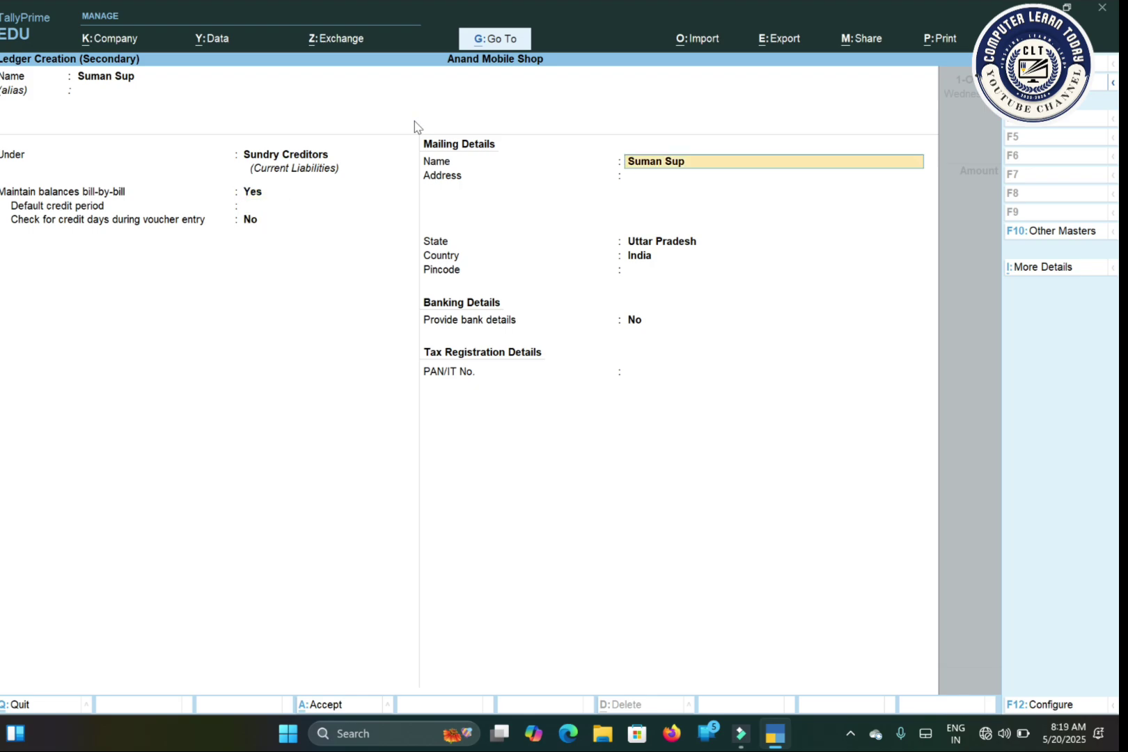
key(Return)
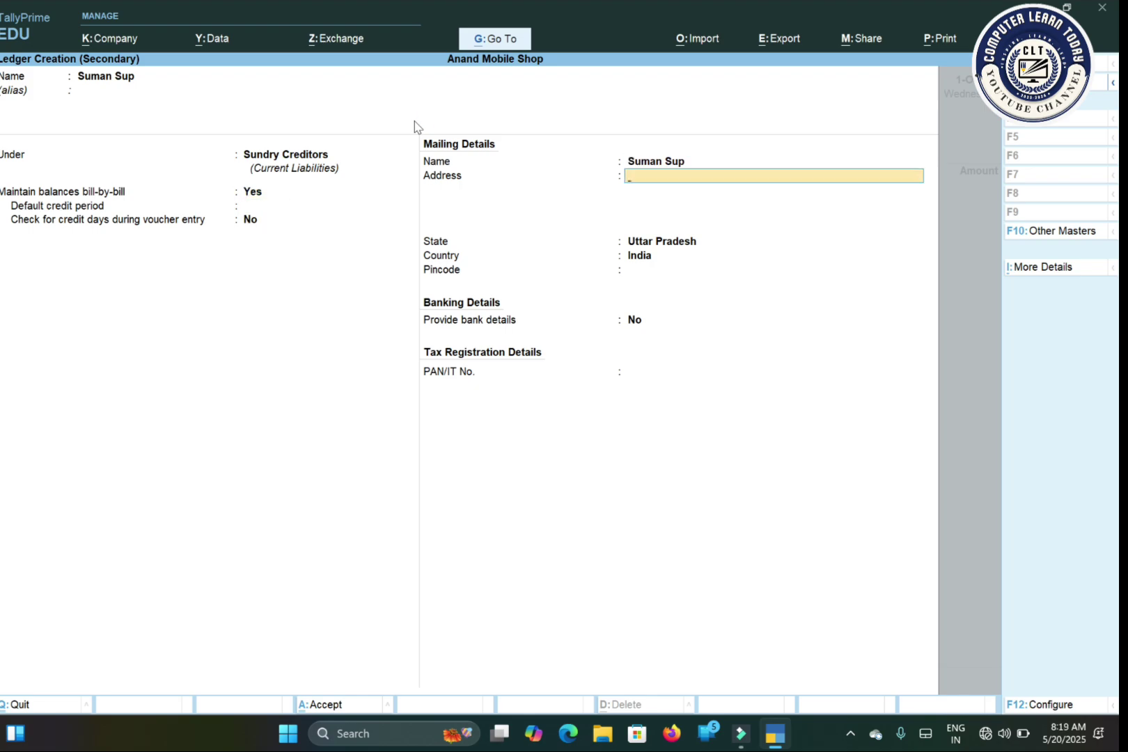
text(Bas)
key(Return)
key(Return)
key(Return)
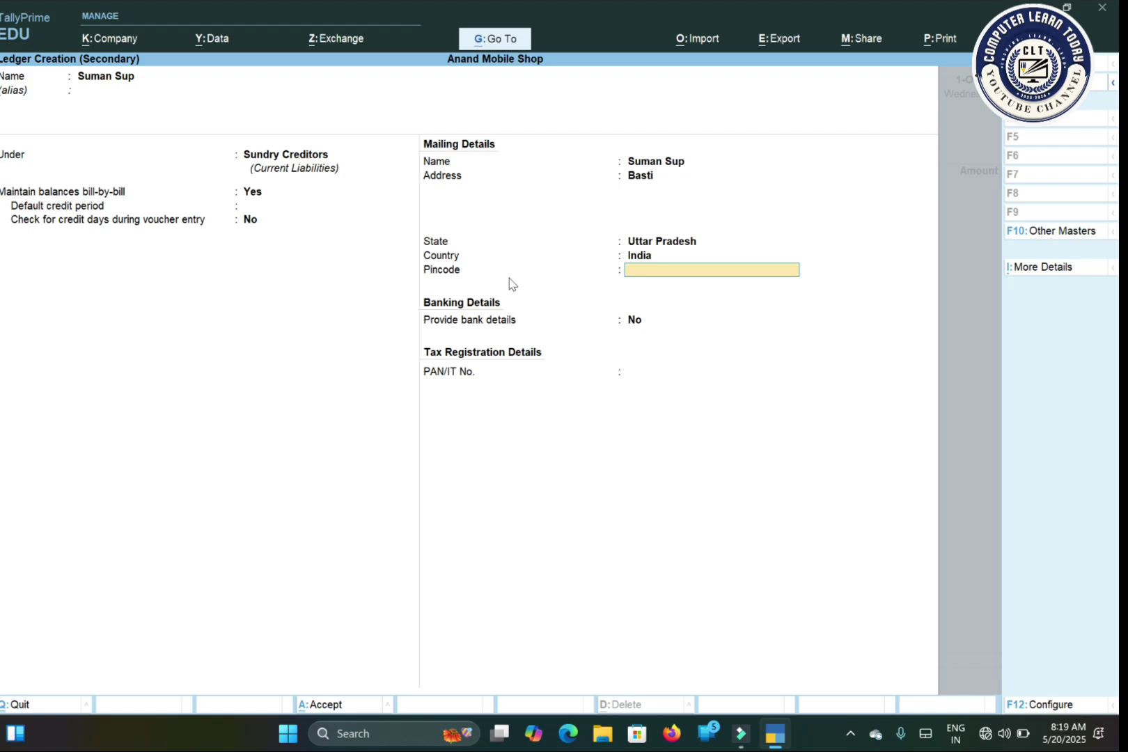
text(272181)
key(Return)
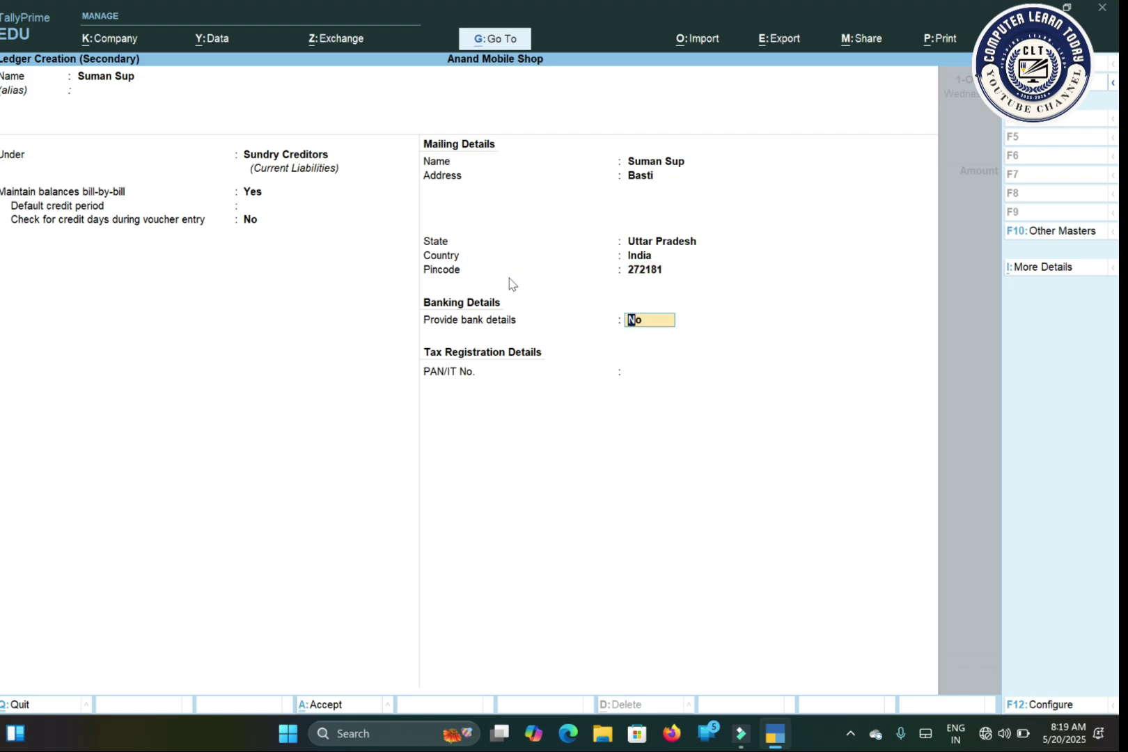
Step: Turn on bank details with transaction type Others and save the supplier ledger
text(y)
key(Return)
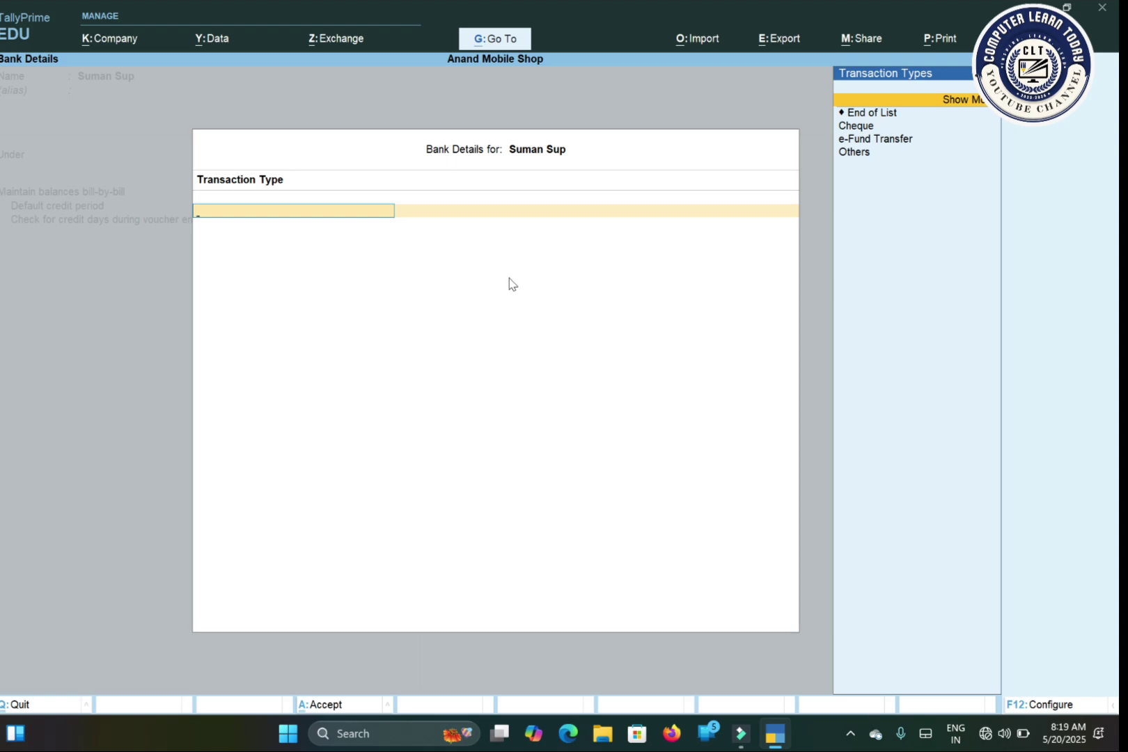
key(Down)
key(Down)
key(Down)
key(Down)
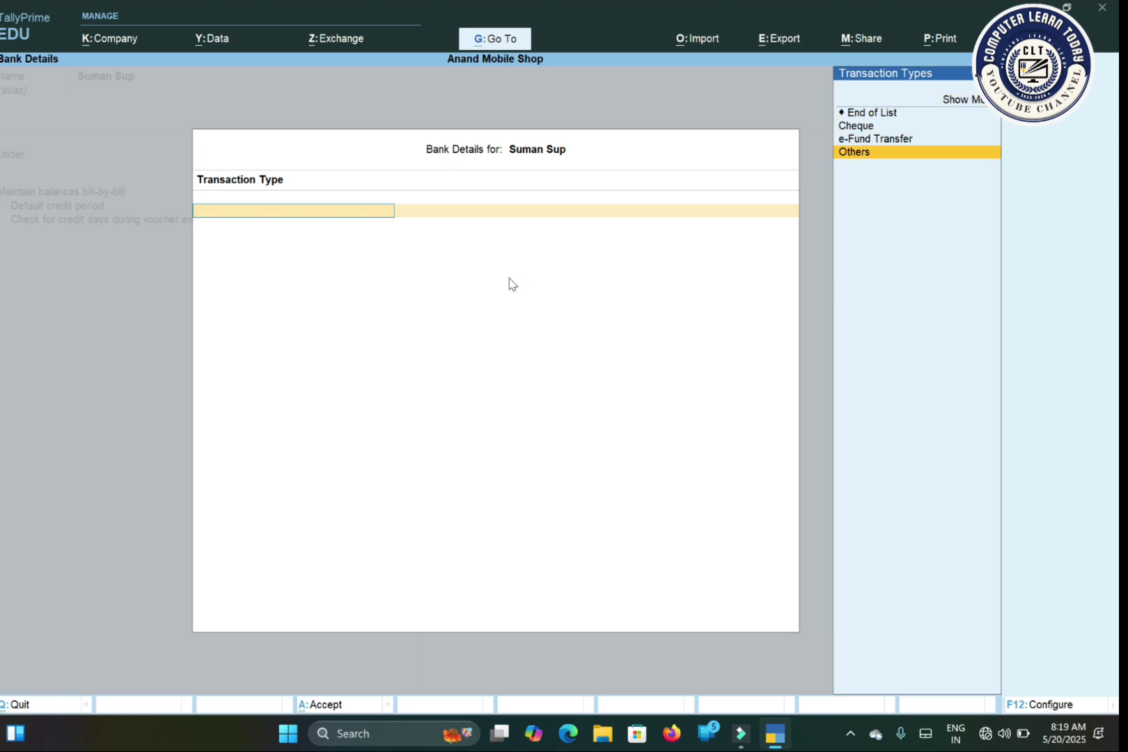
key(ctrl+a)
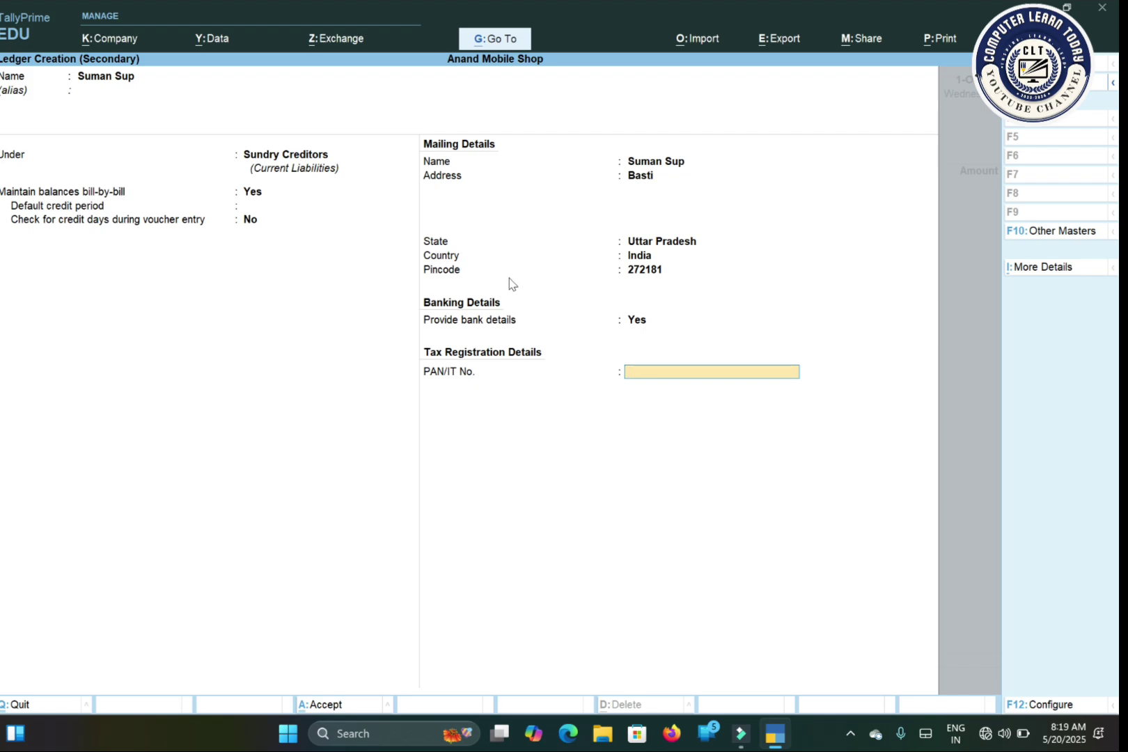
key(Return)
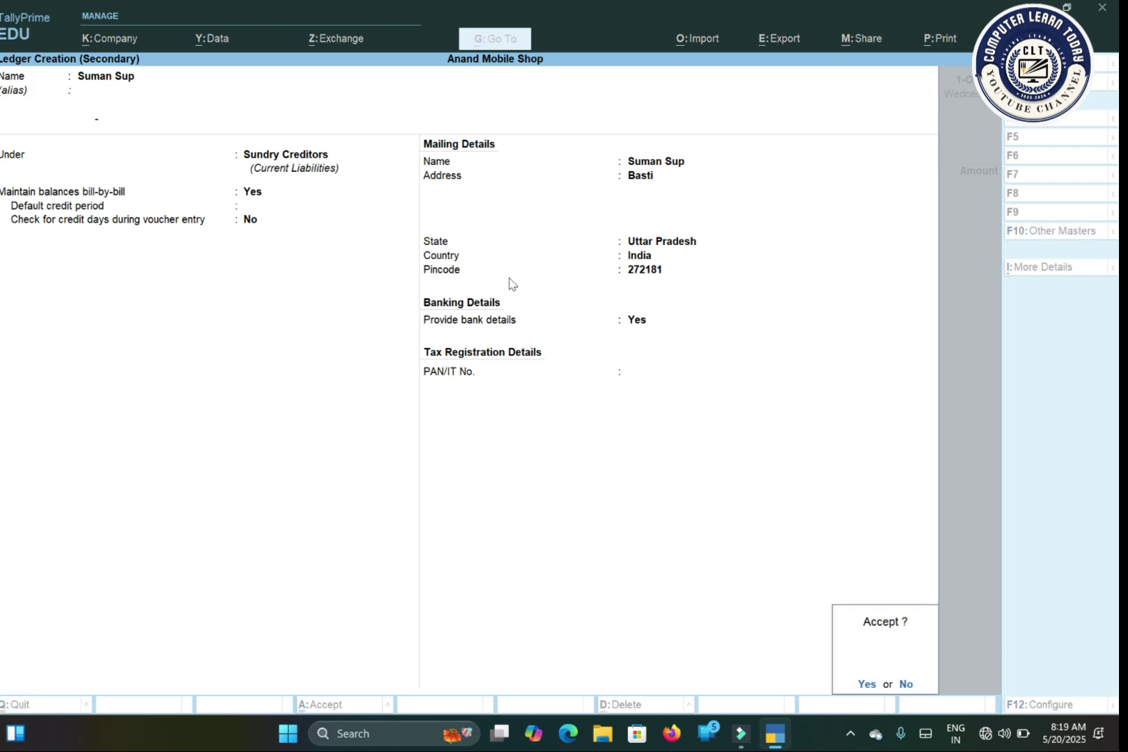
key(Return)
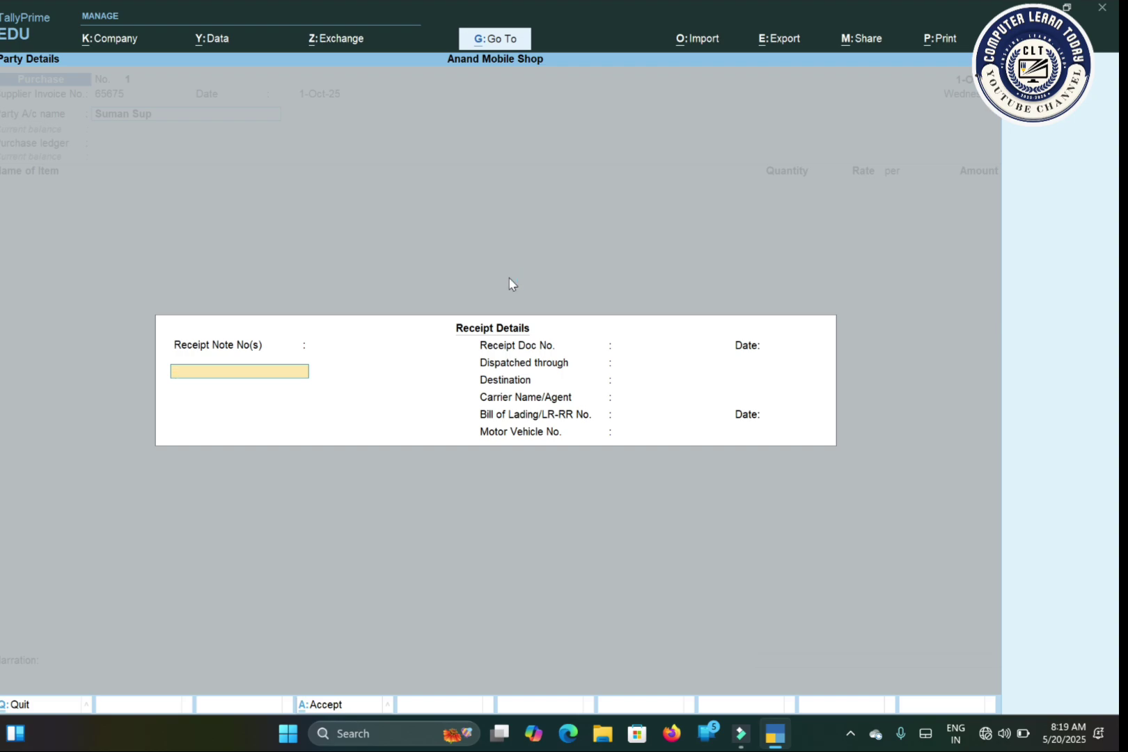
Step: Accept the default Receipt Details and Party Details (state Uttar Pradesh) to return to the voucher
key(ctrl+a)
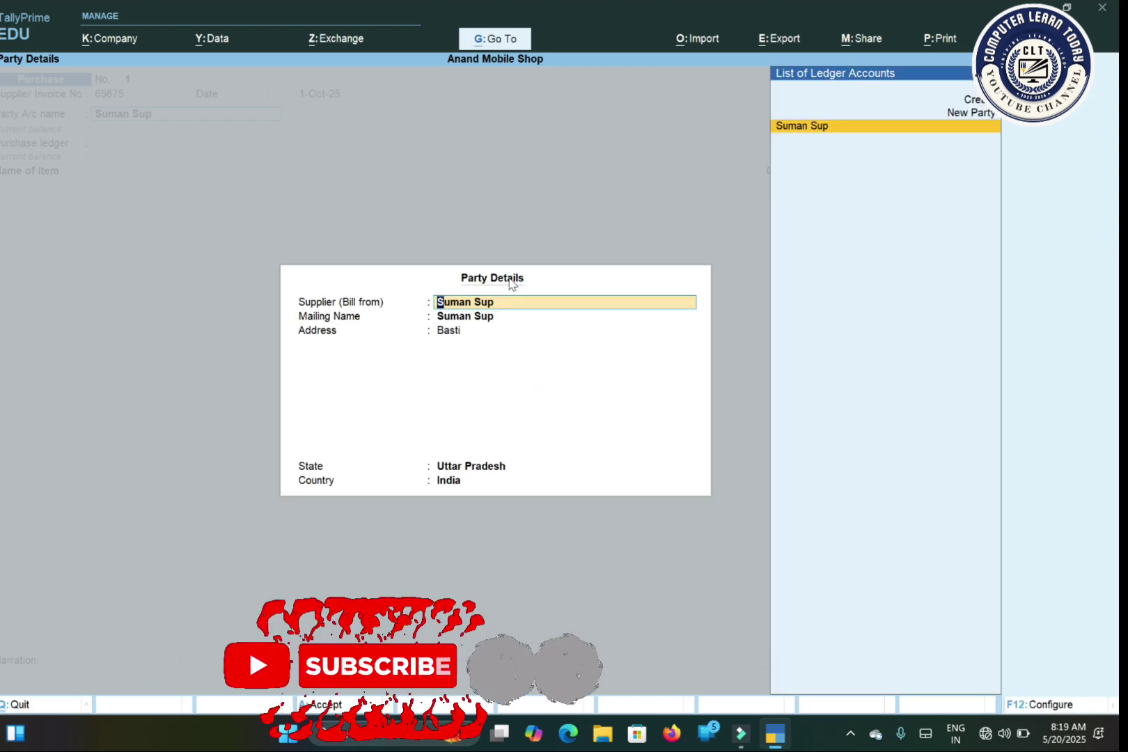
key(Return)
key(Return)
key(Return)
key(Return)
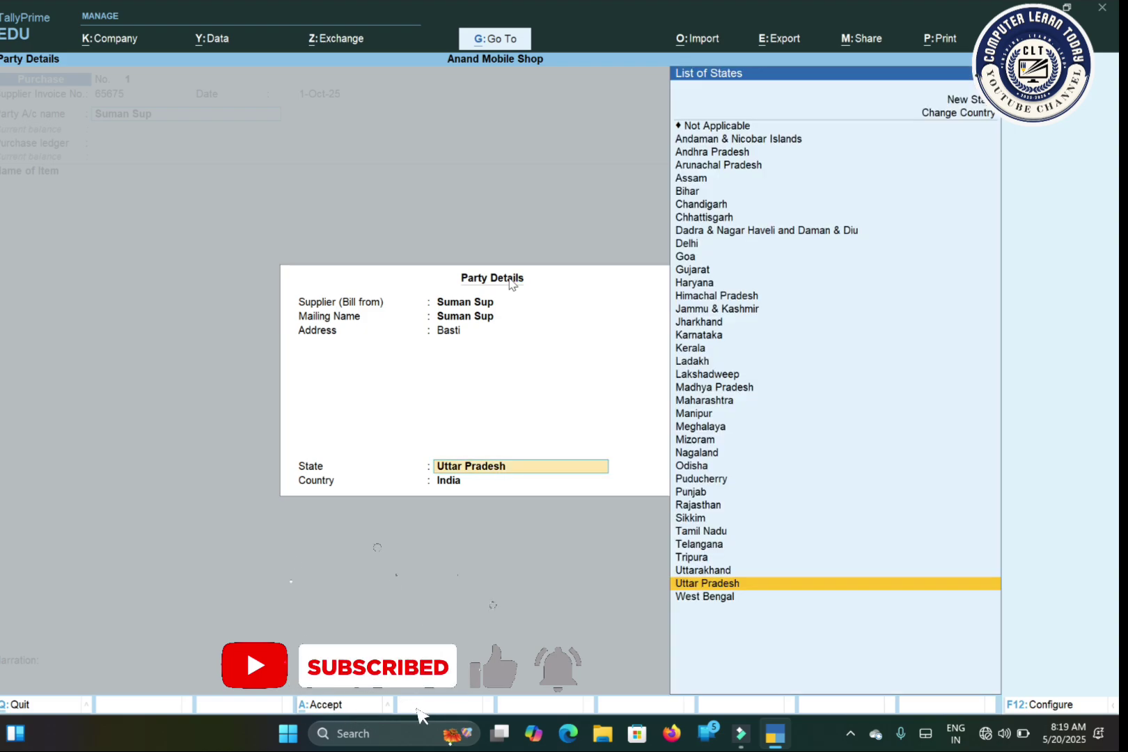
key(ctrl+a)
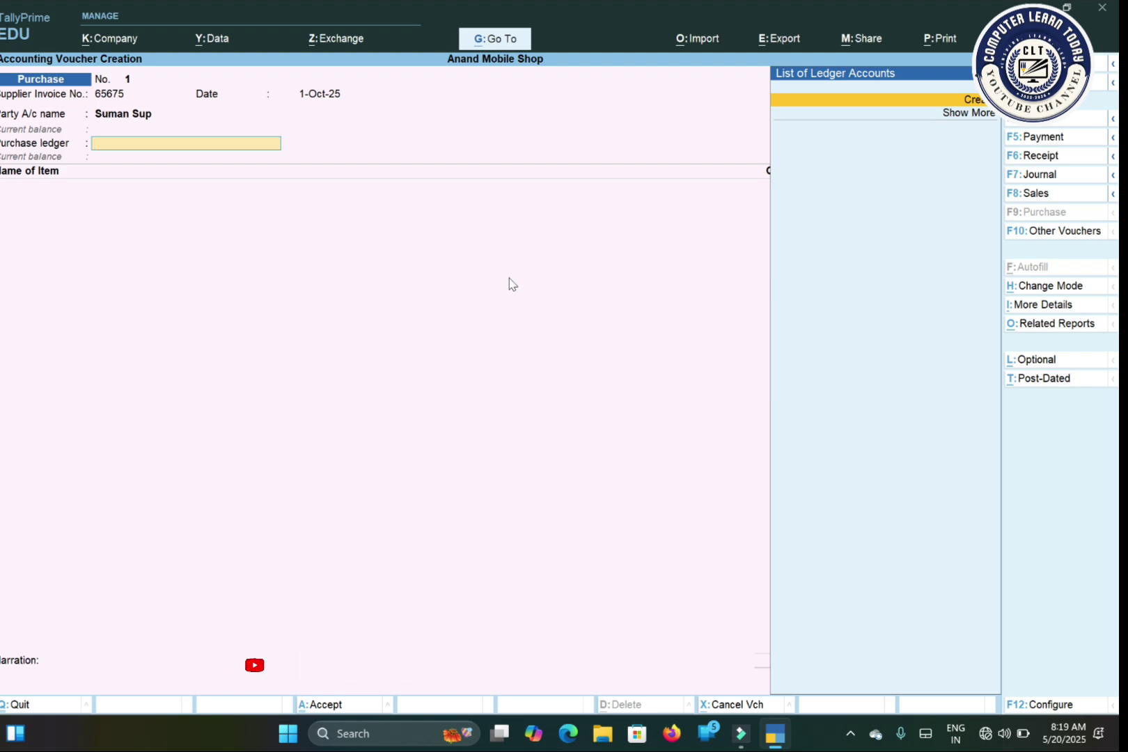
Step: Create a new ledger named 'Purchase', correcting typos in the name
key(alt+c)
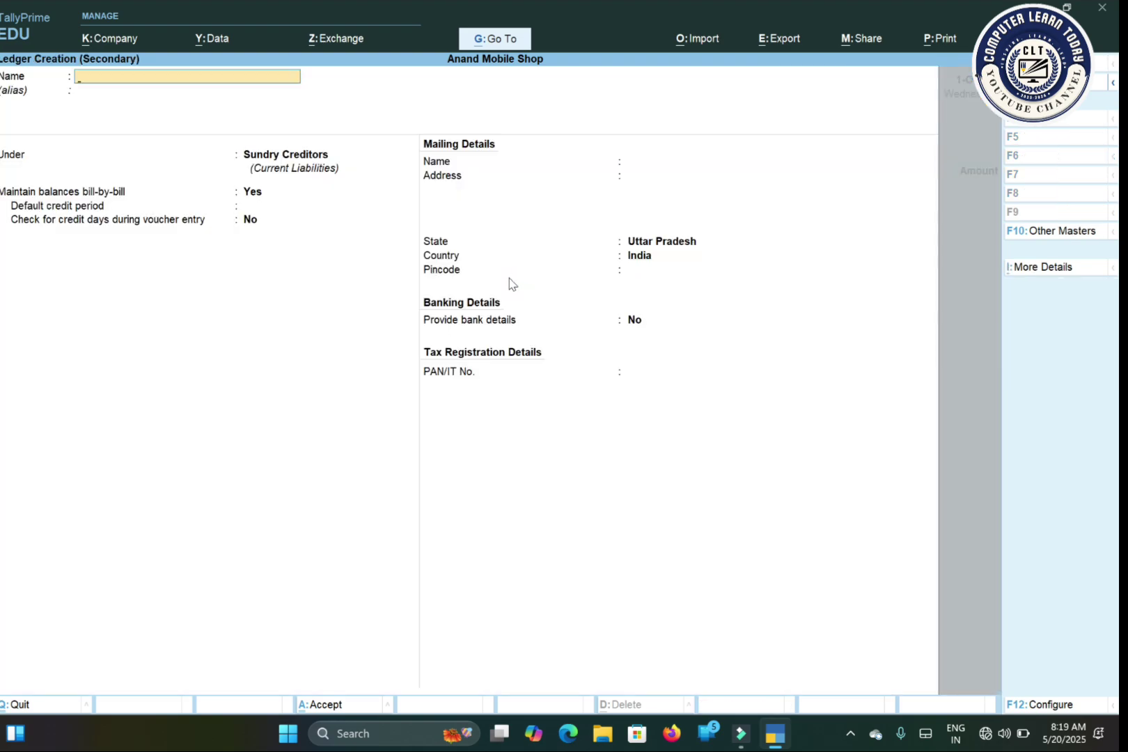
text(Puse)
key(BackSpace)
key(BackSpace)
text(chase)
key(BackSpace)
key(BackSpace)
key(BackSpace)
key(BackSpace)
key(BackSpace)
key(BackSpace)
text(rchase)
key(Return)
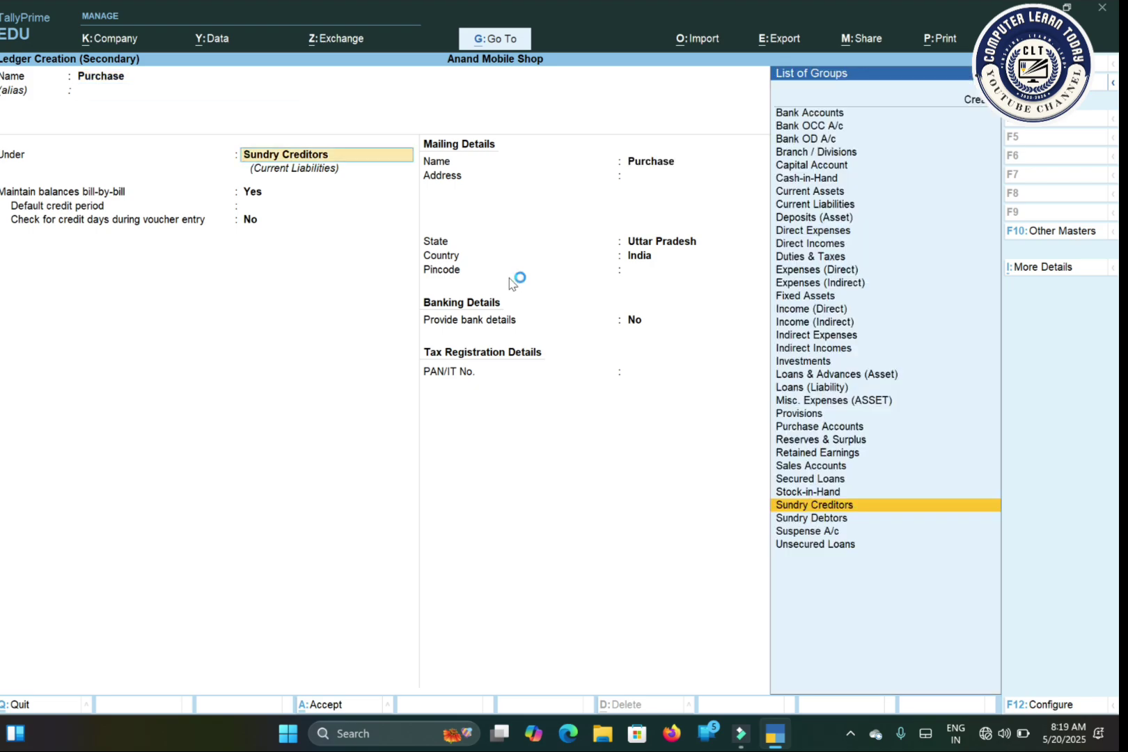
Step: Place it under Purchase Accounts, type Not Applicable, bank details Others, and save it
text(Pu)
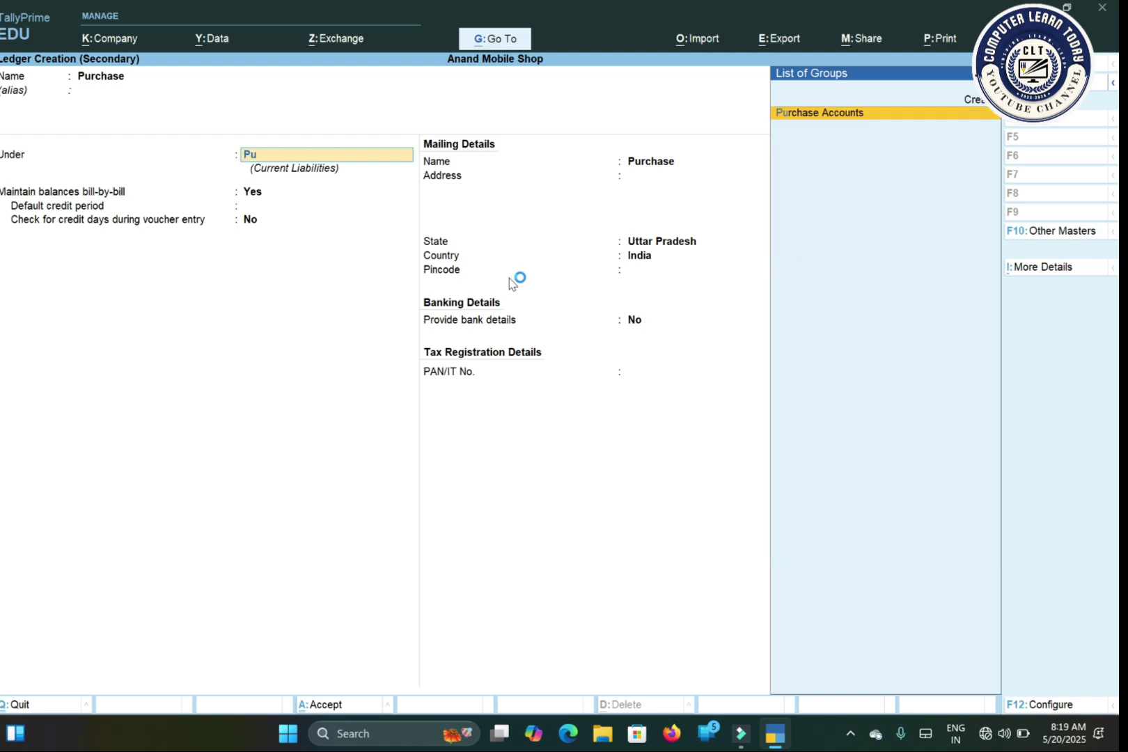
key(Return)
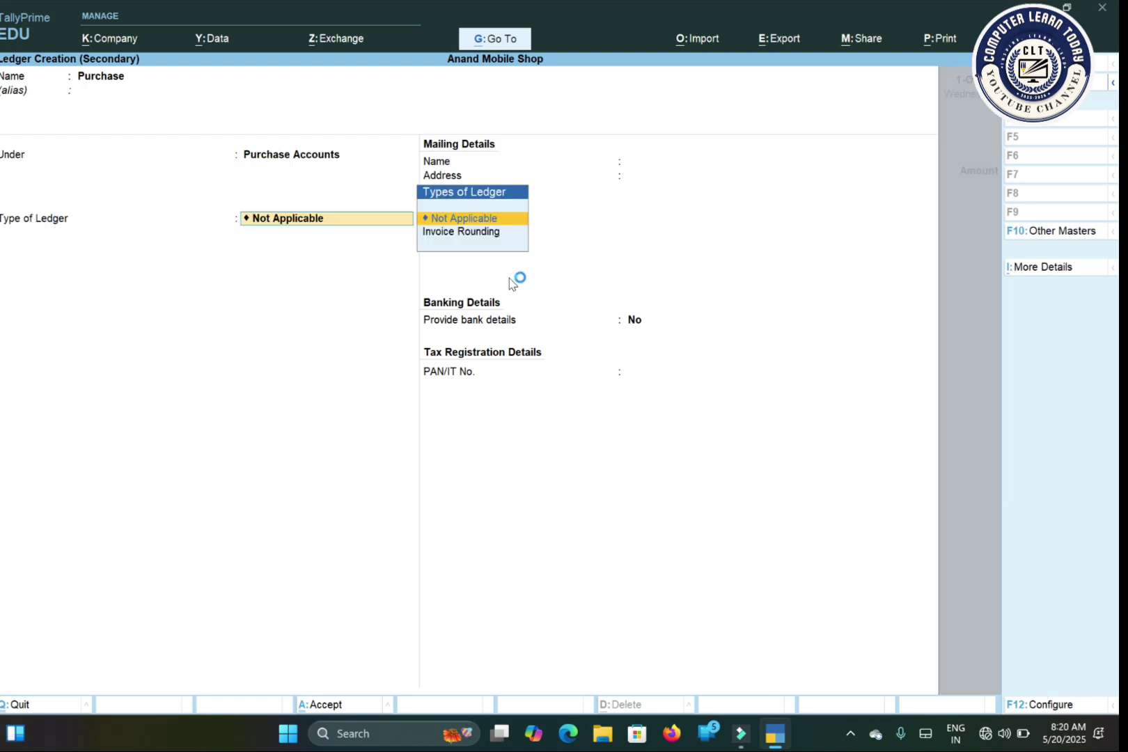
key(Return)
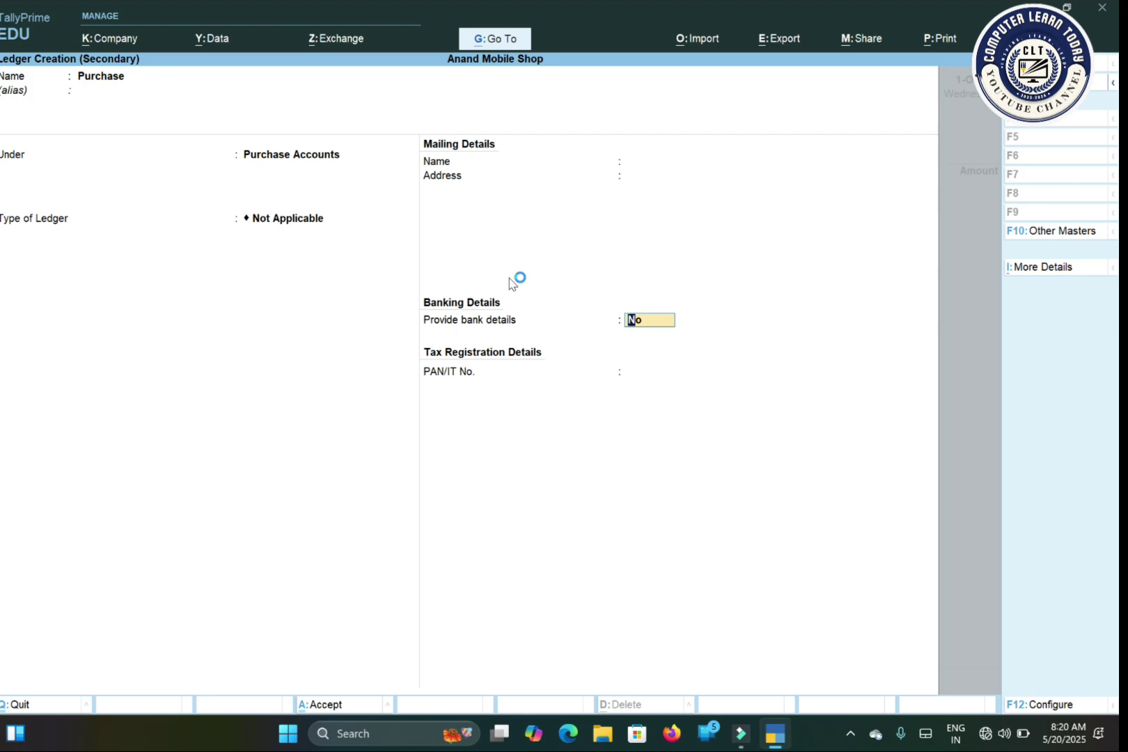
key(y)
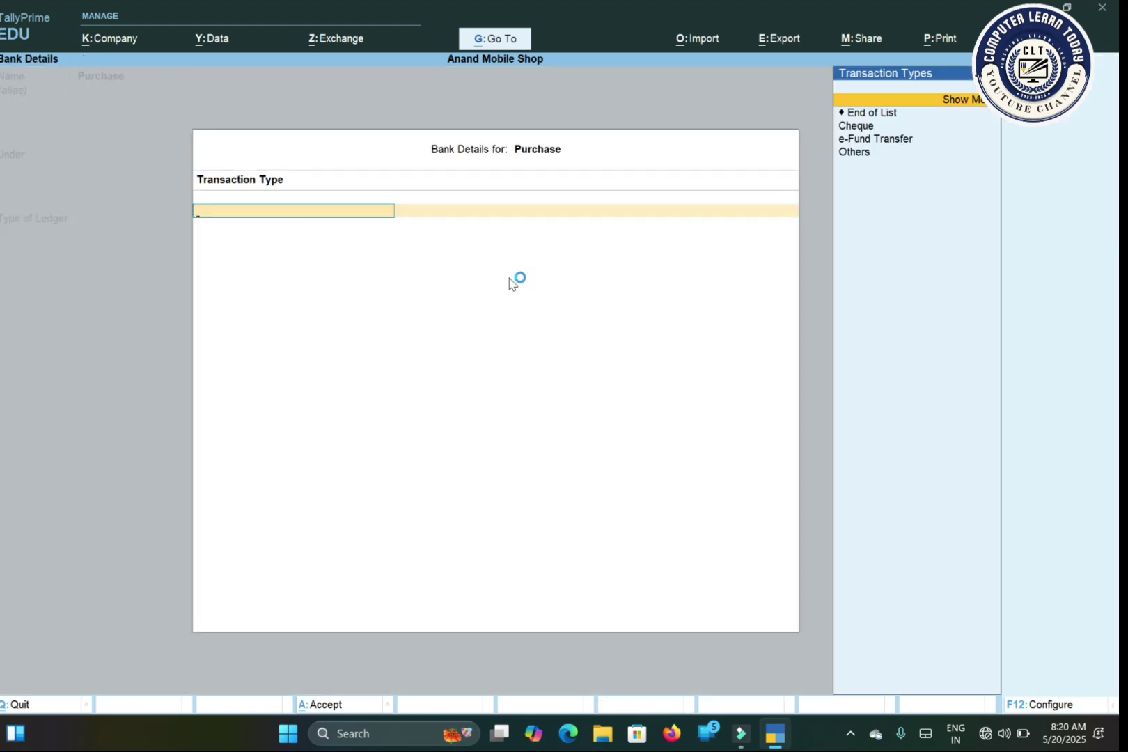
key(Down)
key(Down)
key(Down)
key(Down)
key(ctrl+a)
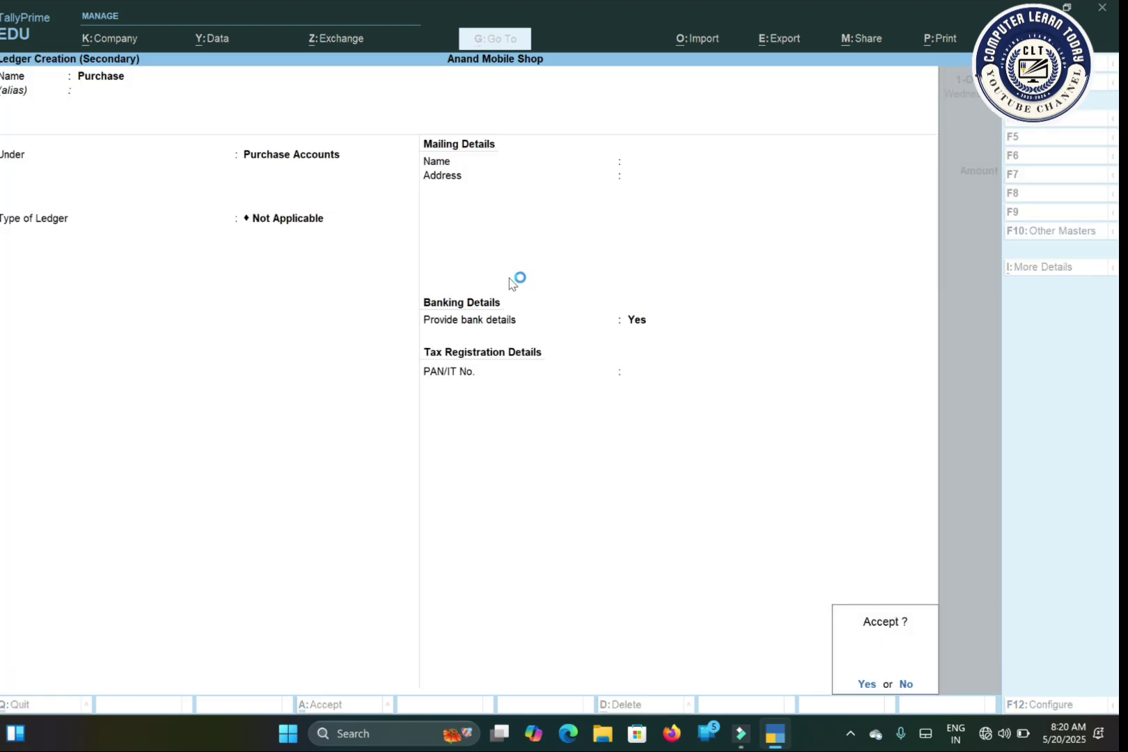
key(Return)
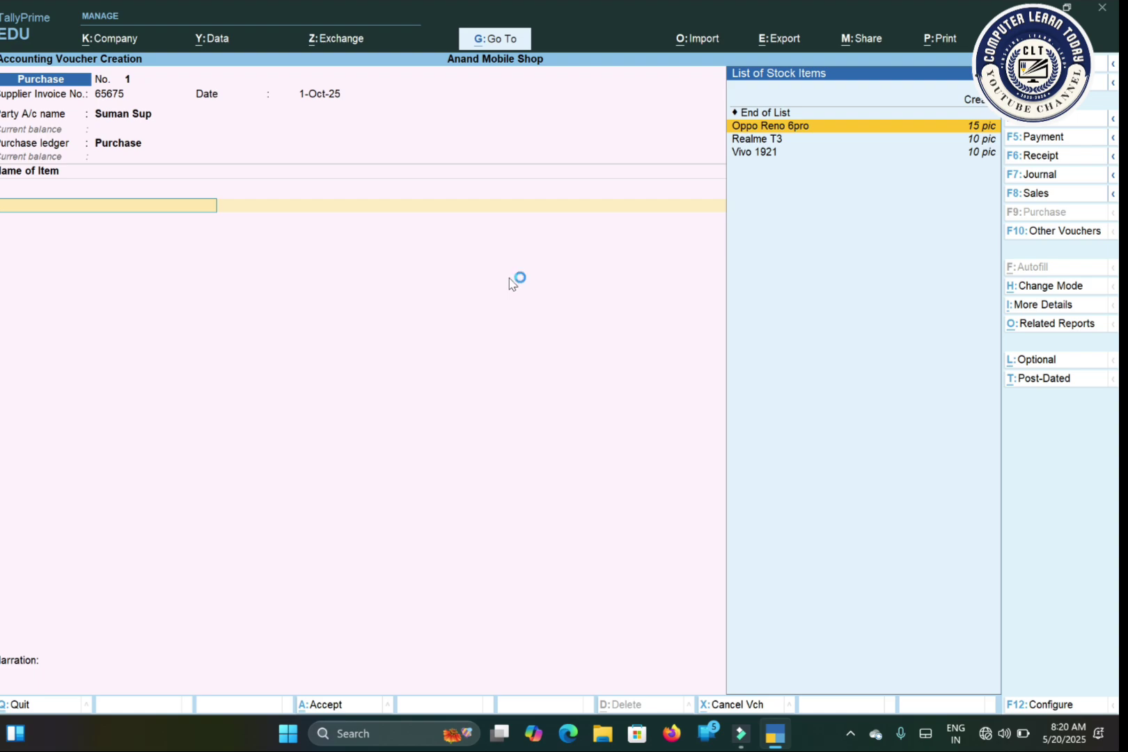
Step: Add Oppo Reno 6pro, 5 pic at 22,999, from the Dumariyaganj godown
key(Return)
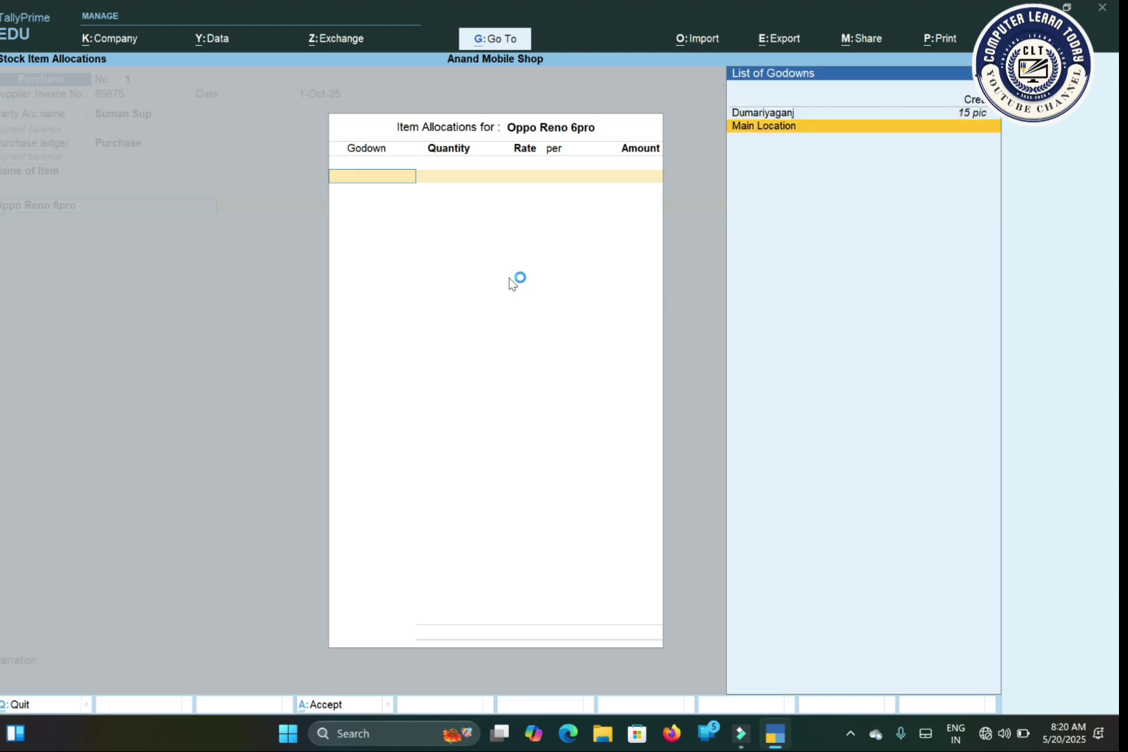
key(Return)
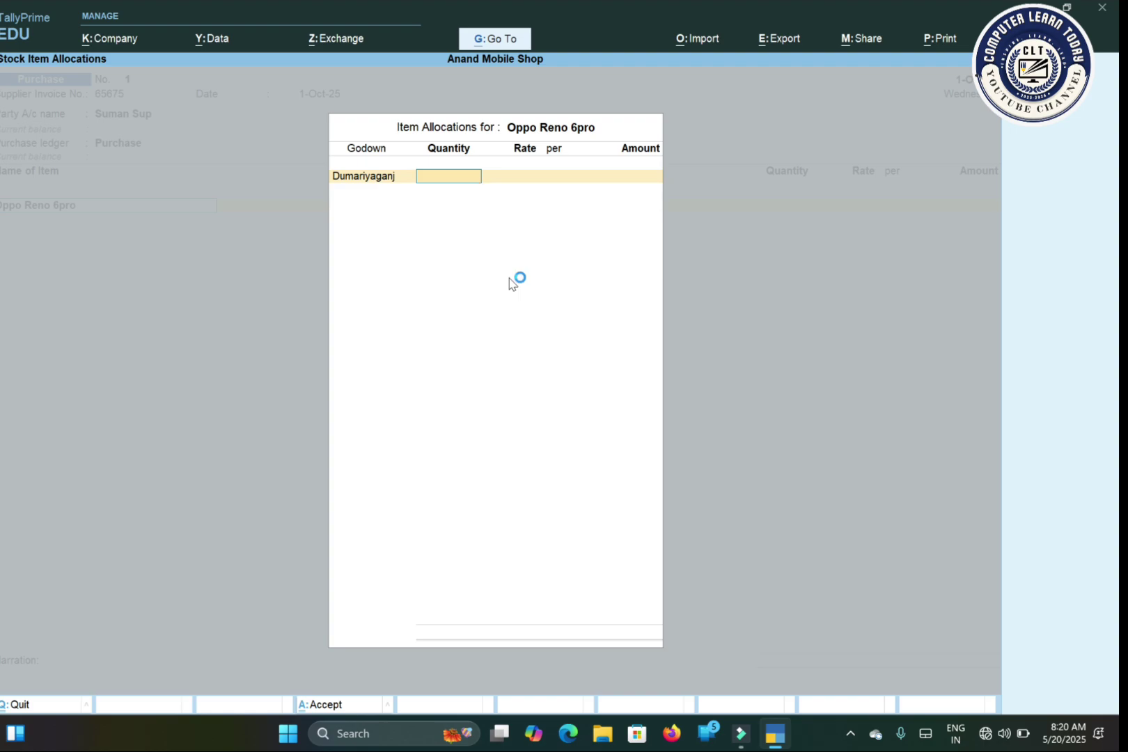
text(5)
key(Return)
key(Return)
key(Return)
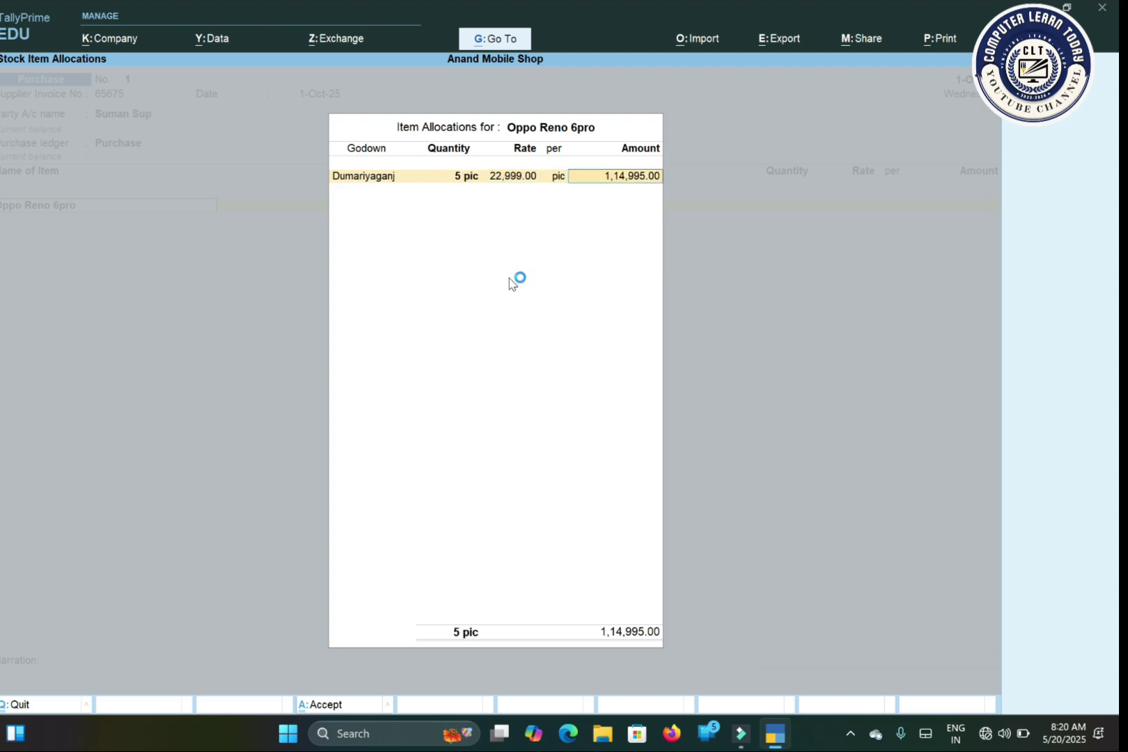
key(Return)
key(Return)
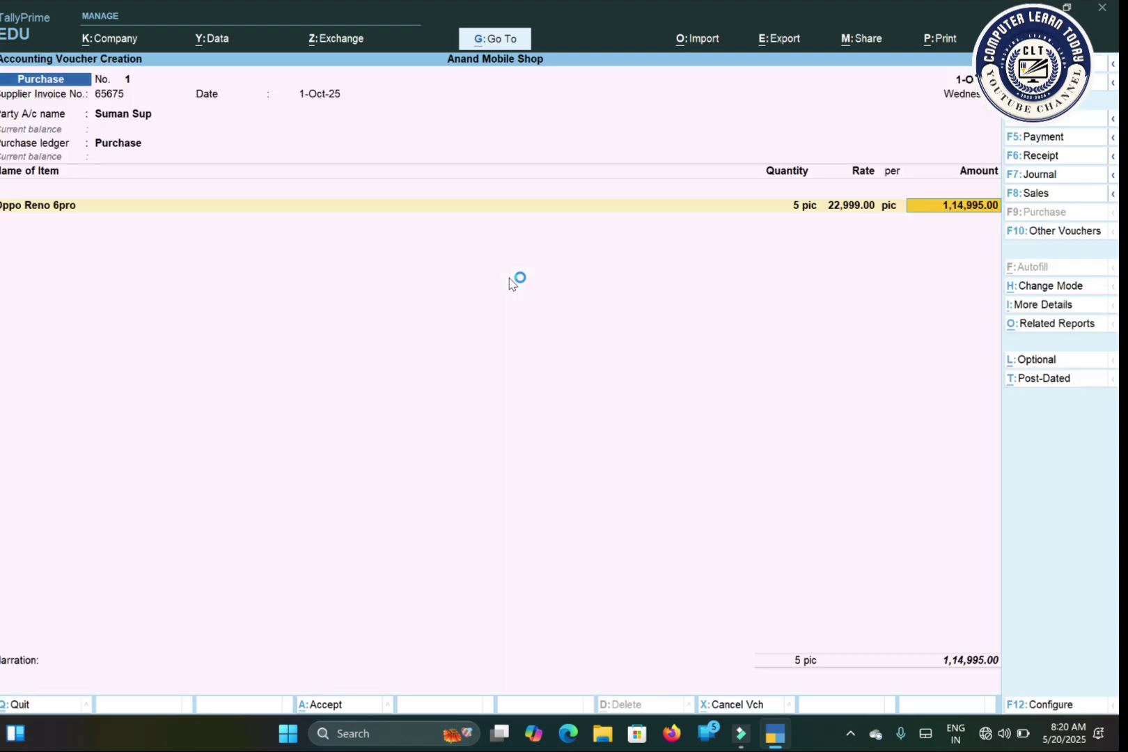
key(Return)
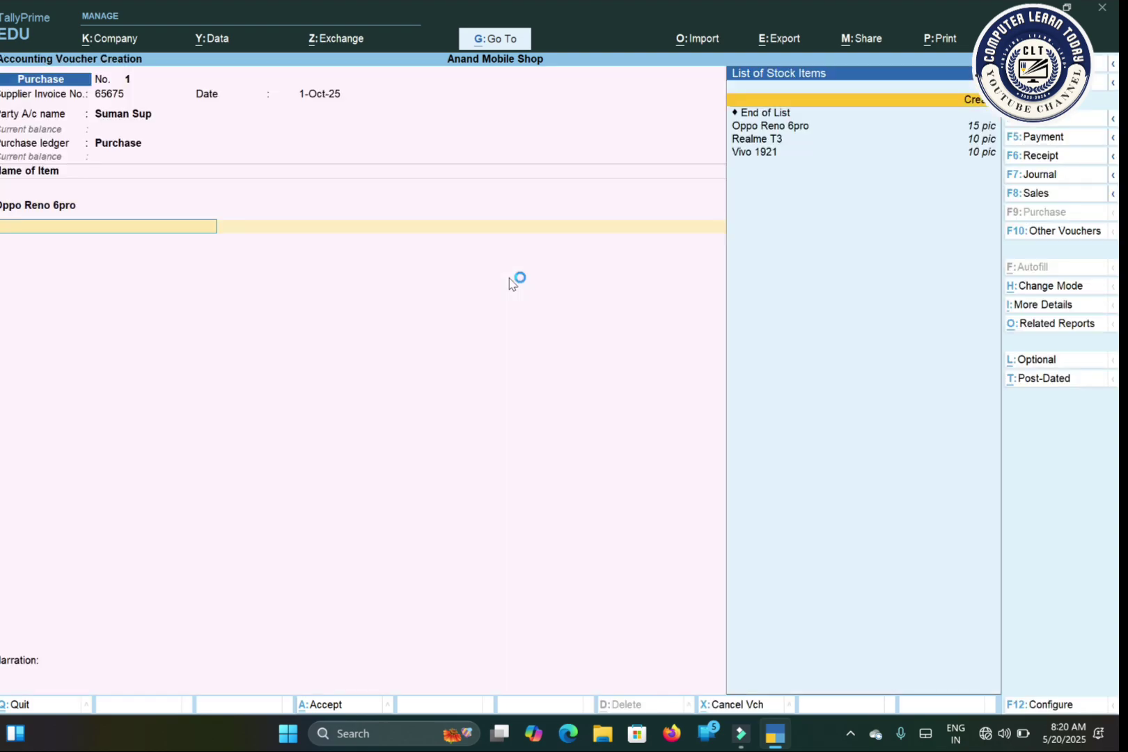
Step: Add Realme T3, 2 pic at 12,999, from the Dumariyaganj godown
key(Down)
key(Down)
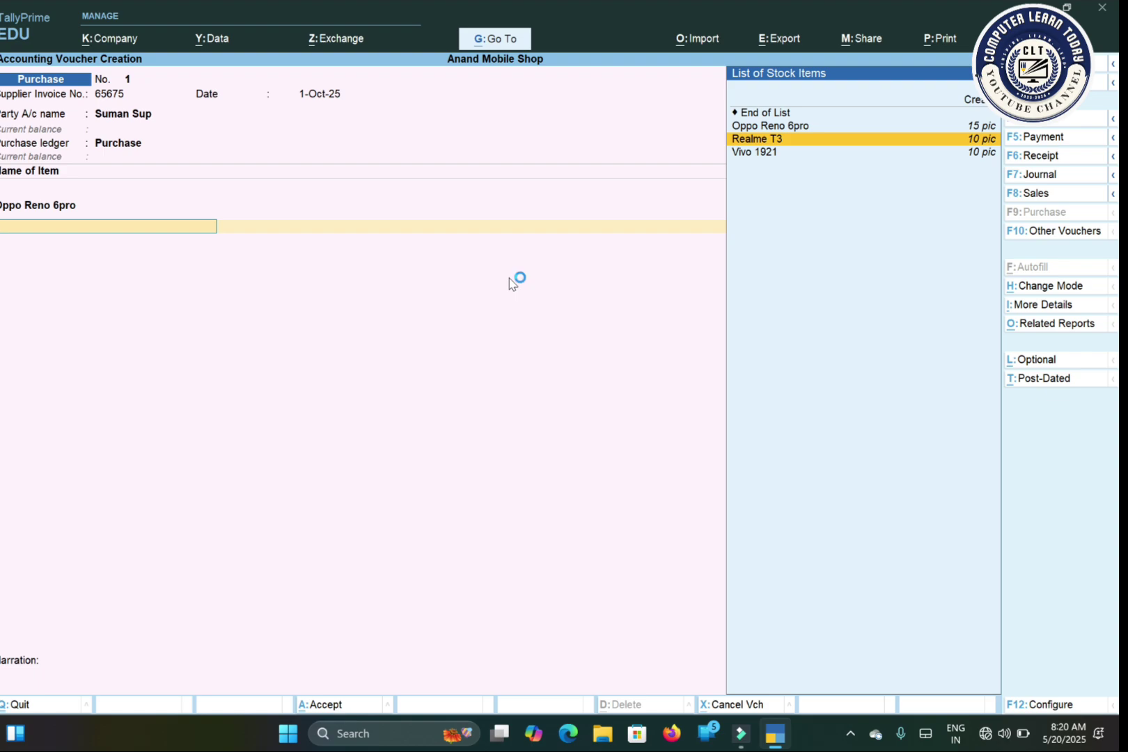
key(Return)
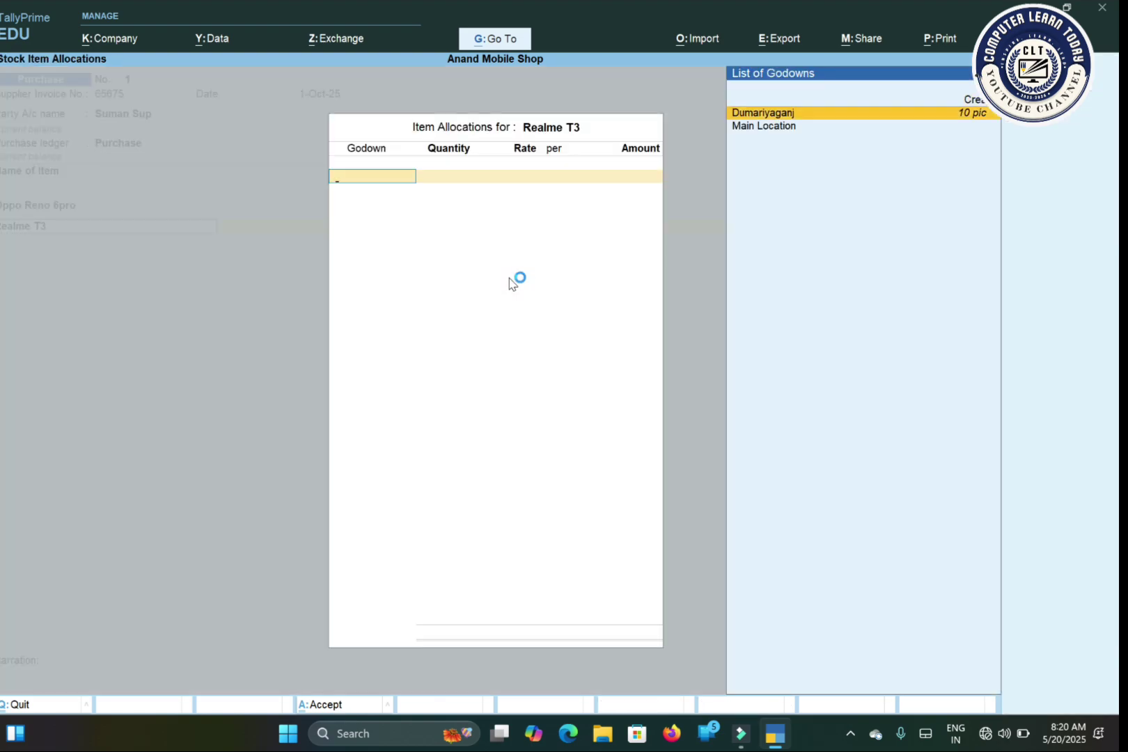
key(Return)
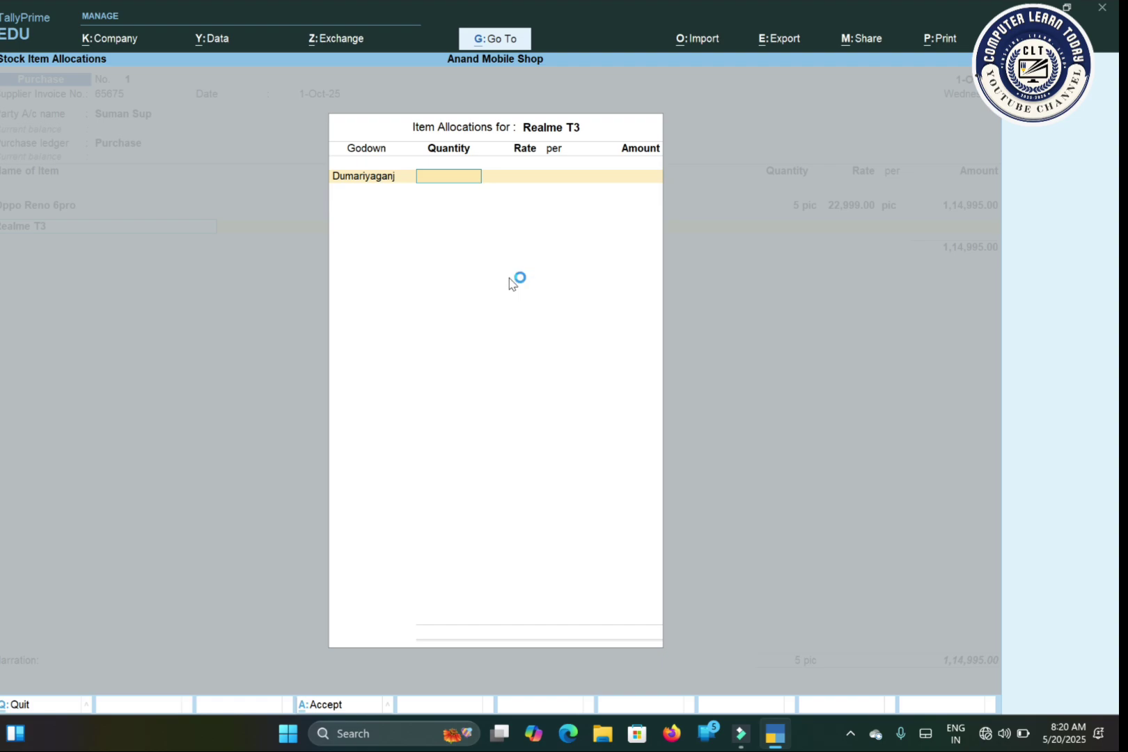
text(2)
key(Return)
key(Return)
key(Return)
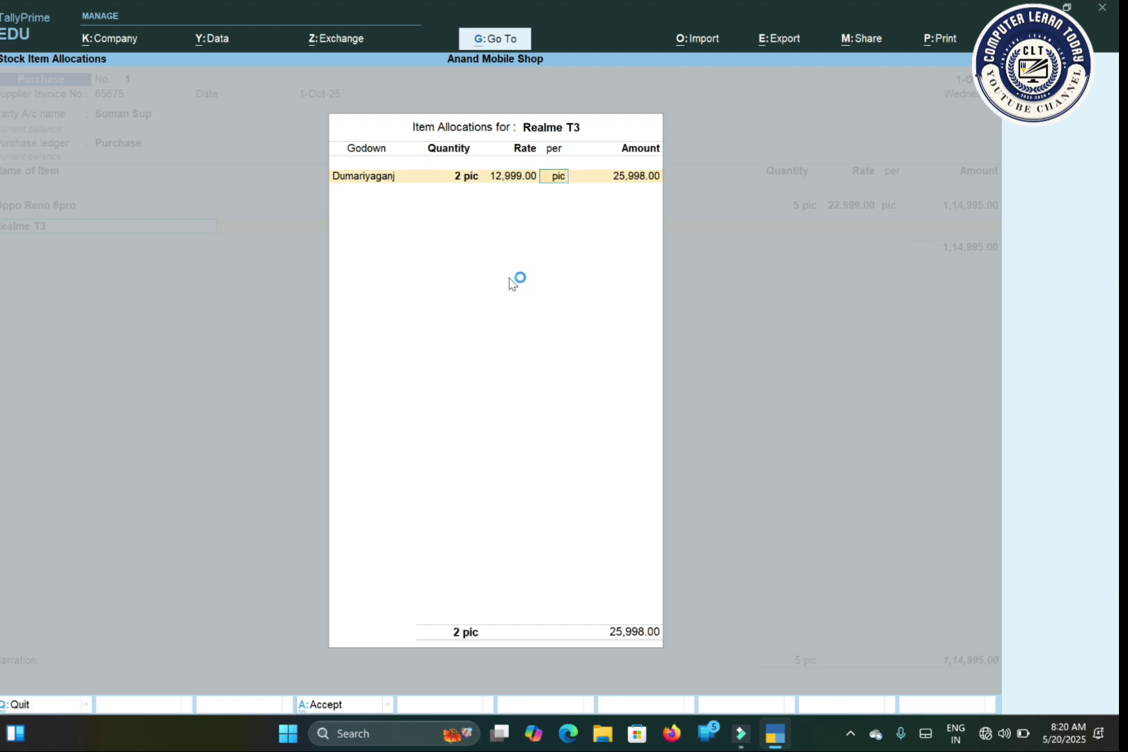
key(Return)
key(Return)
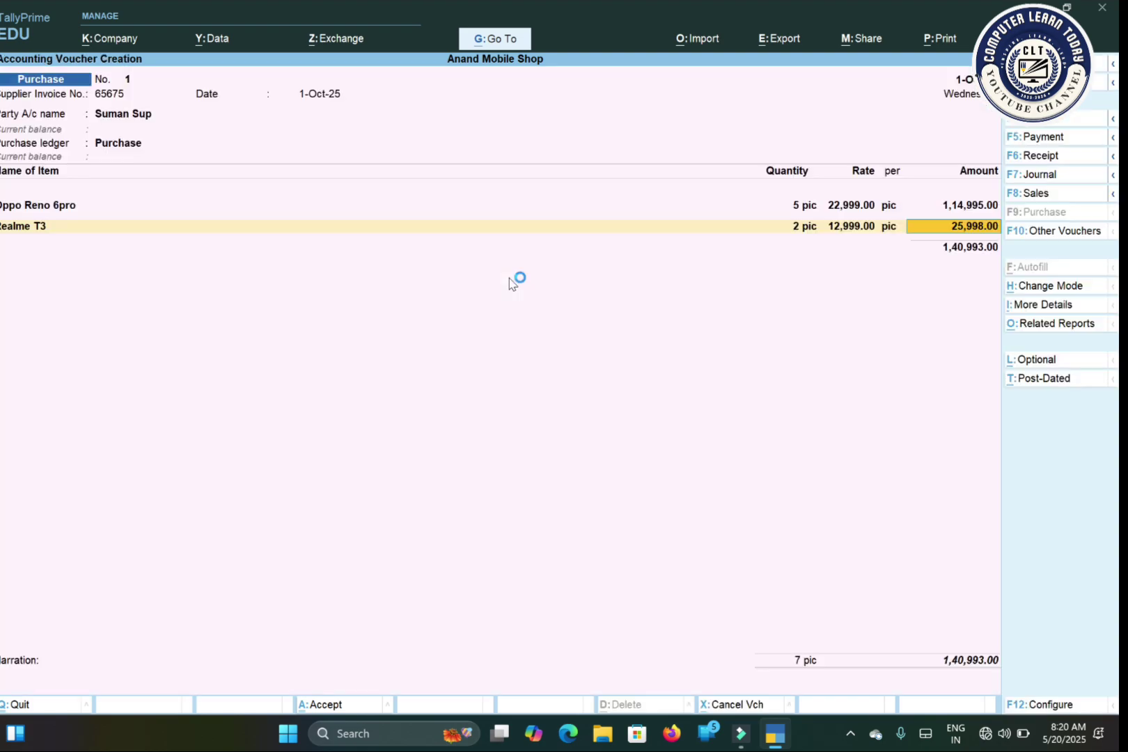
key(Return)
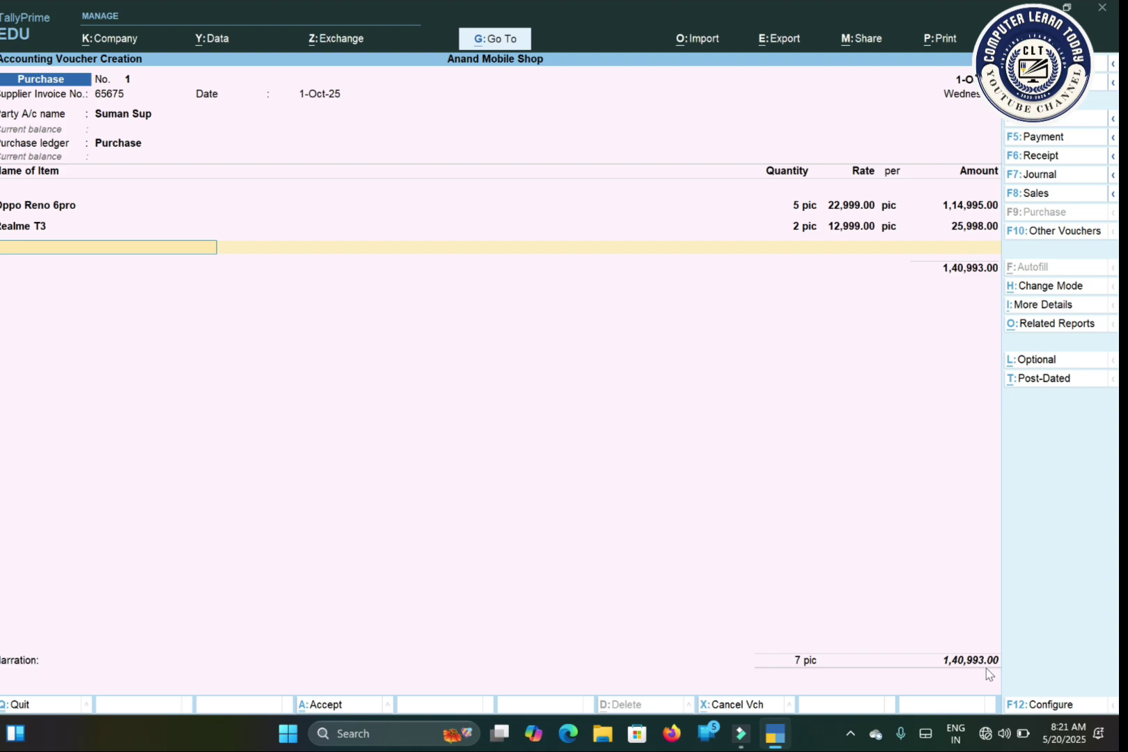
Step: End the item list, skip the narration, and accept the 1,40,993 purchase voucher
key(Return)
key(Return)
key(Return)
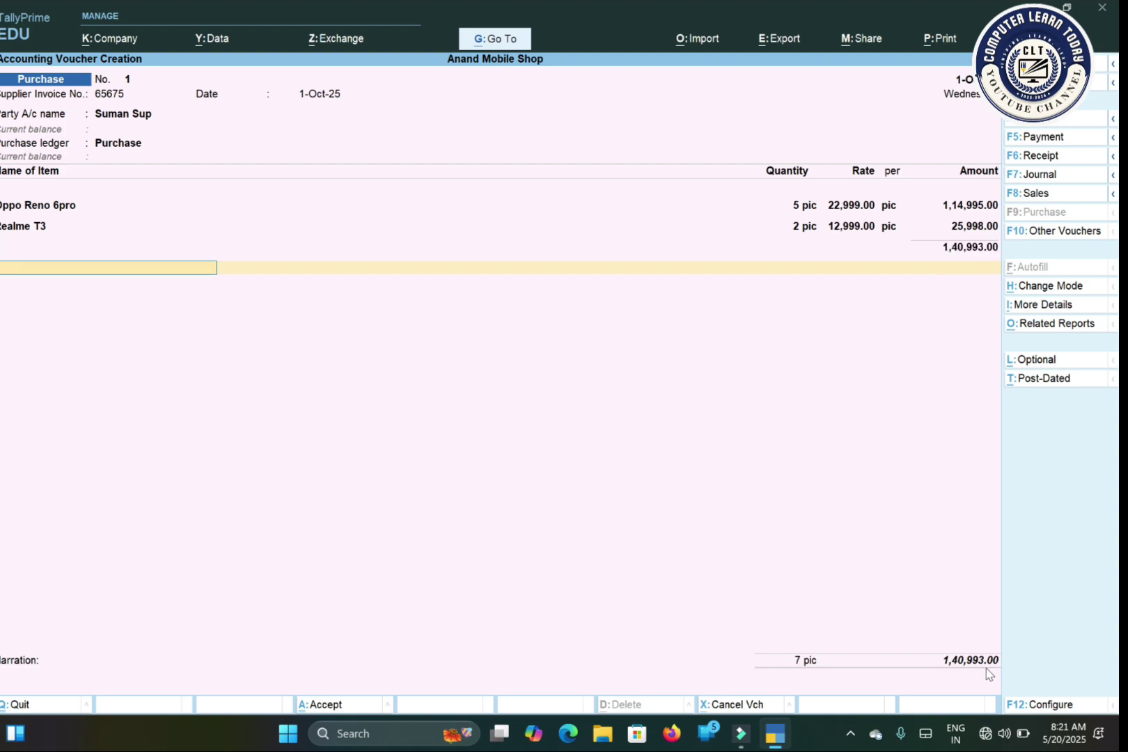
key(Return)
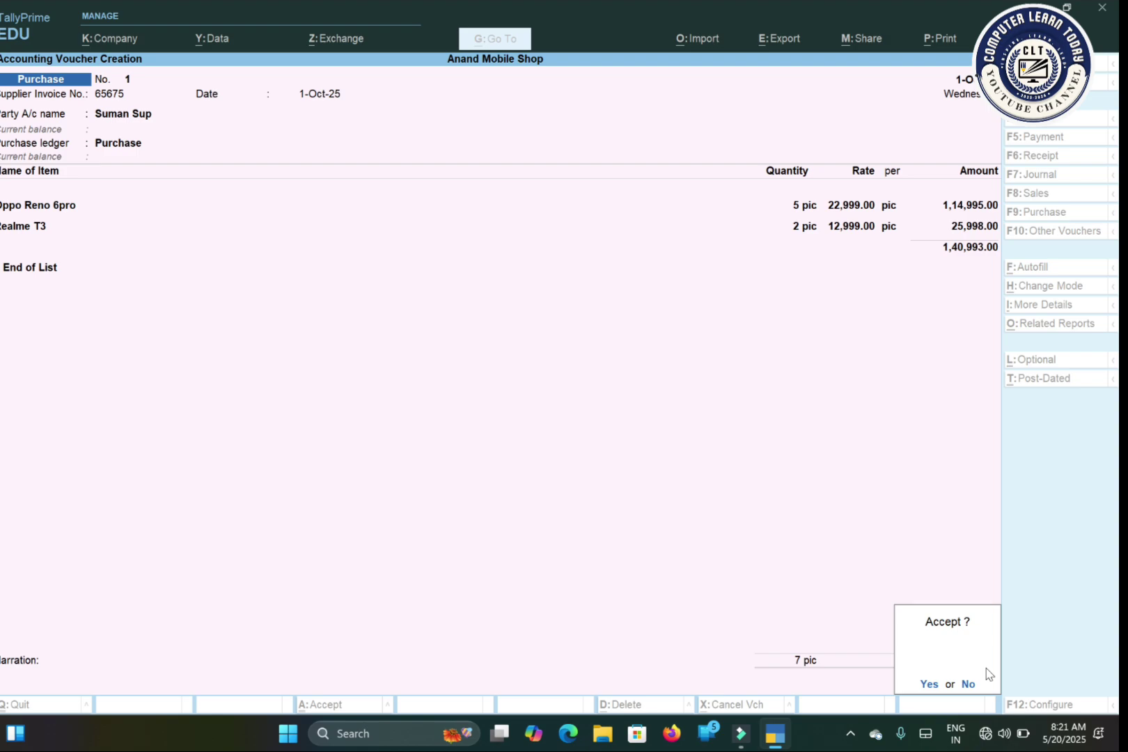
key(Return)
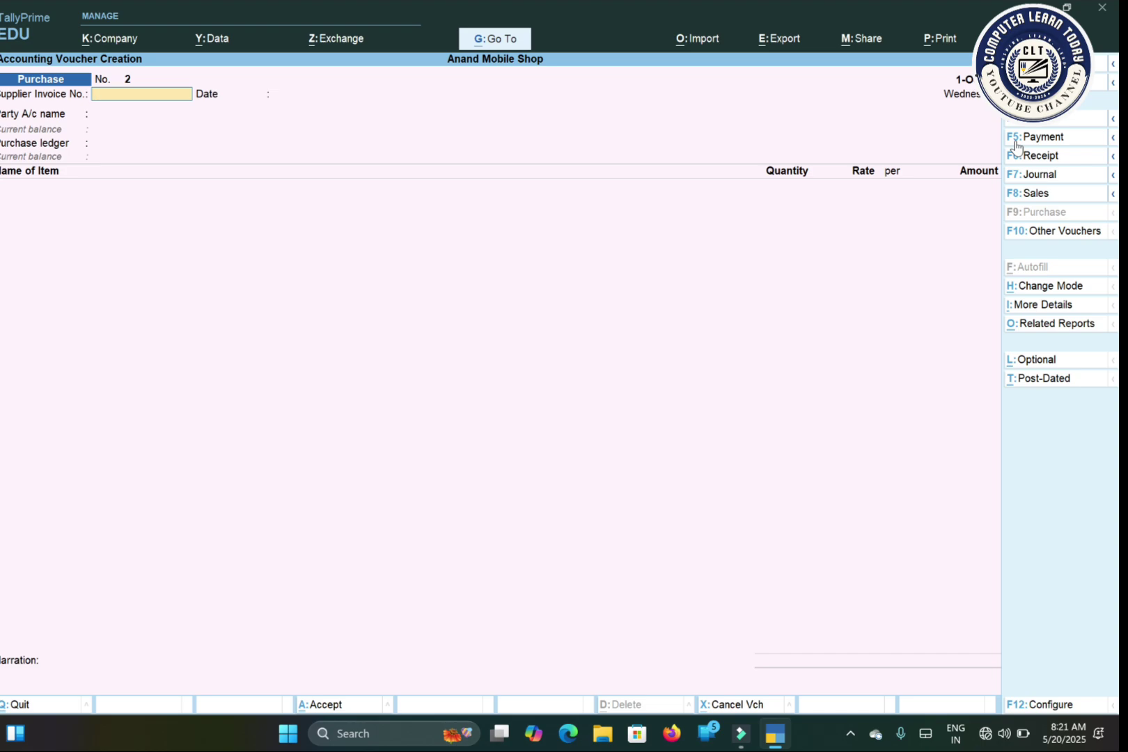
Step: Switch to Payment voucher No. 1 and highlight Create in the ledger list
click(1016, 145)
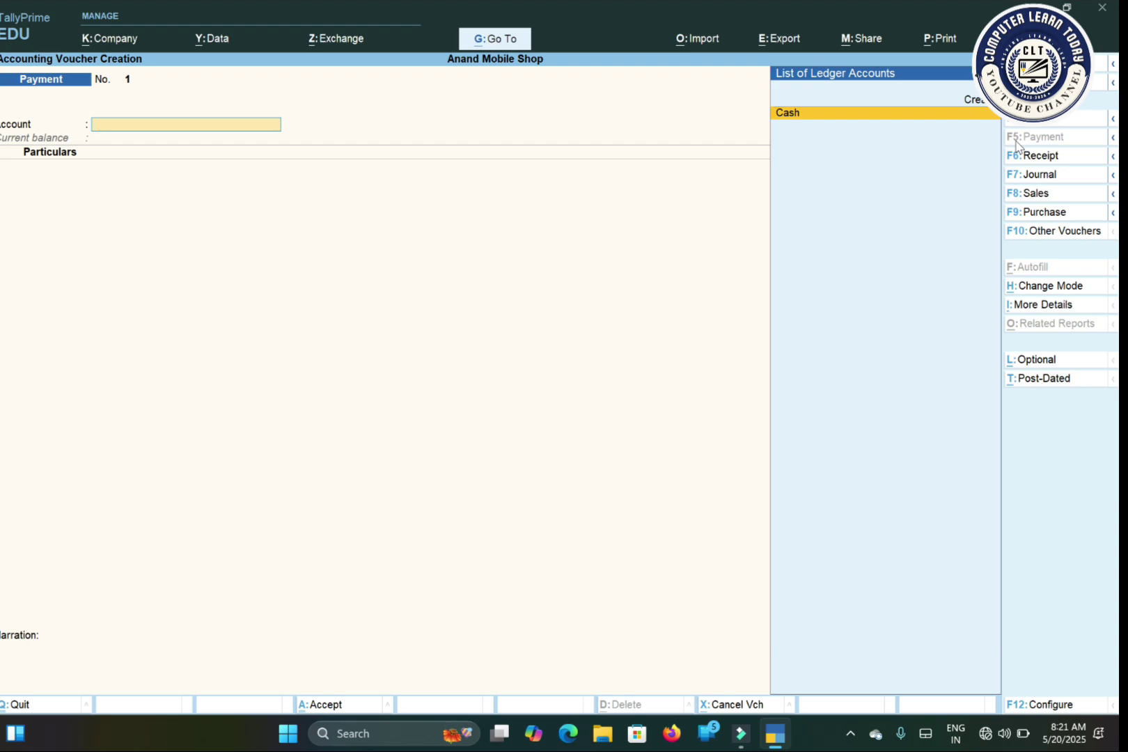
key(Up)
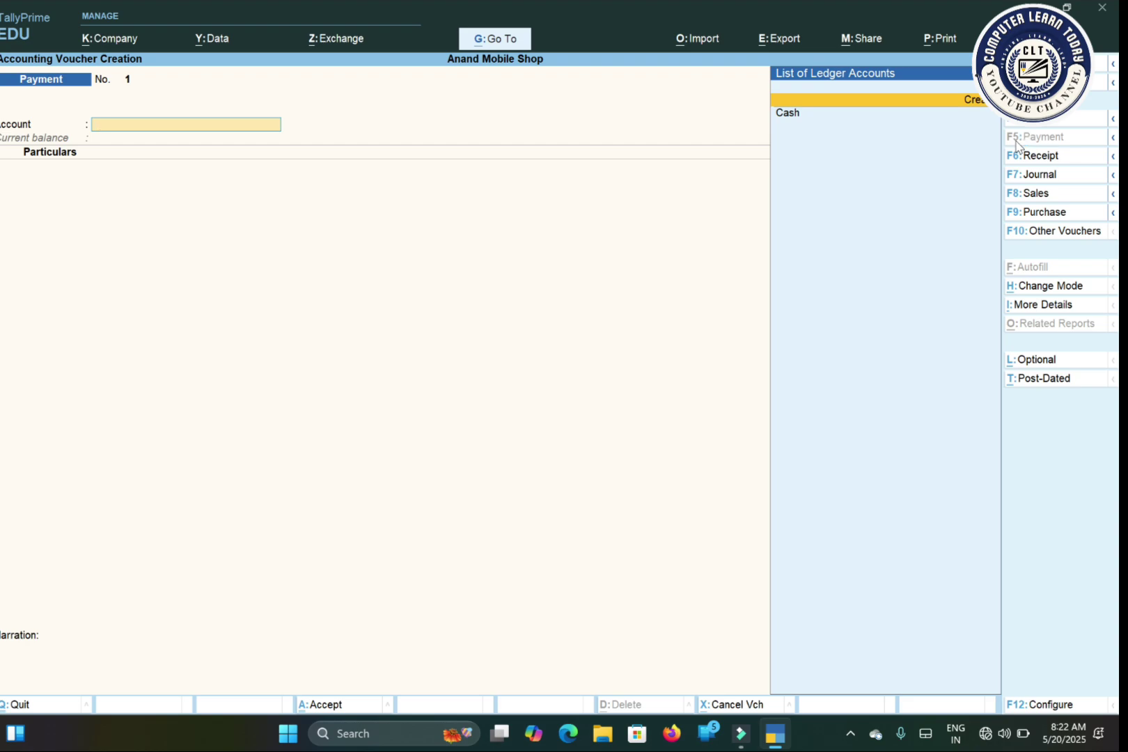
Step: Create a ledger named SBI under Bank Accounts
key(alt+c)
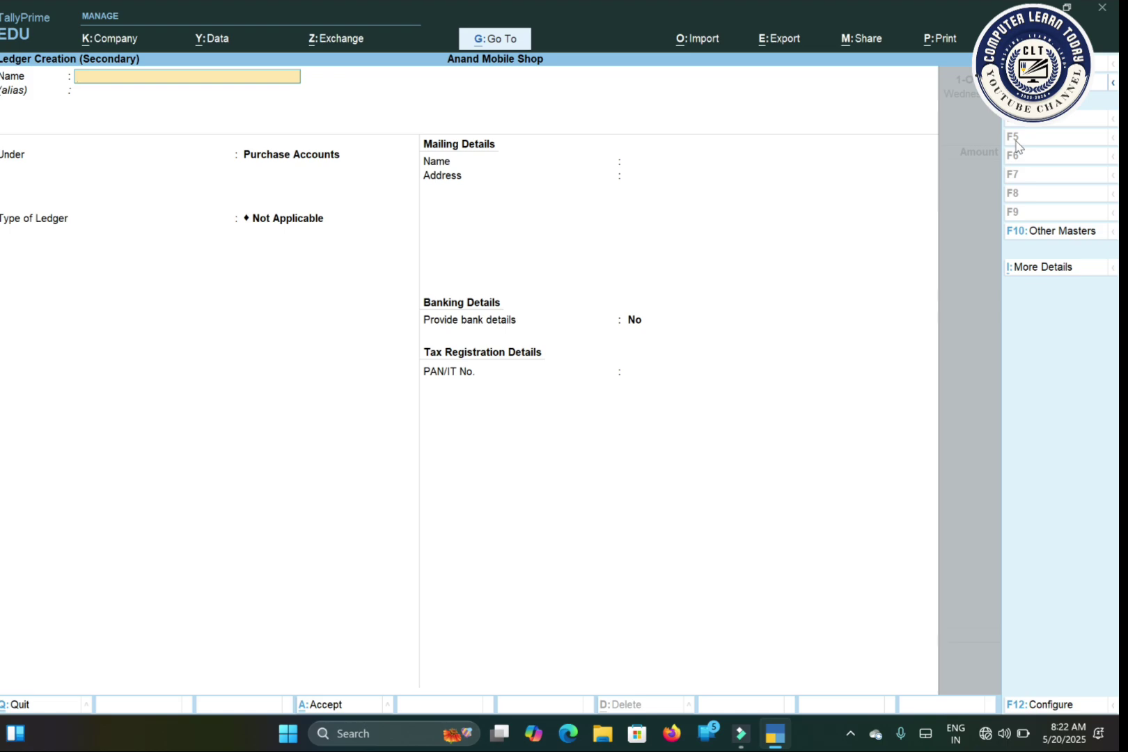
text(SBI)
key(Return)
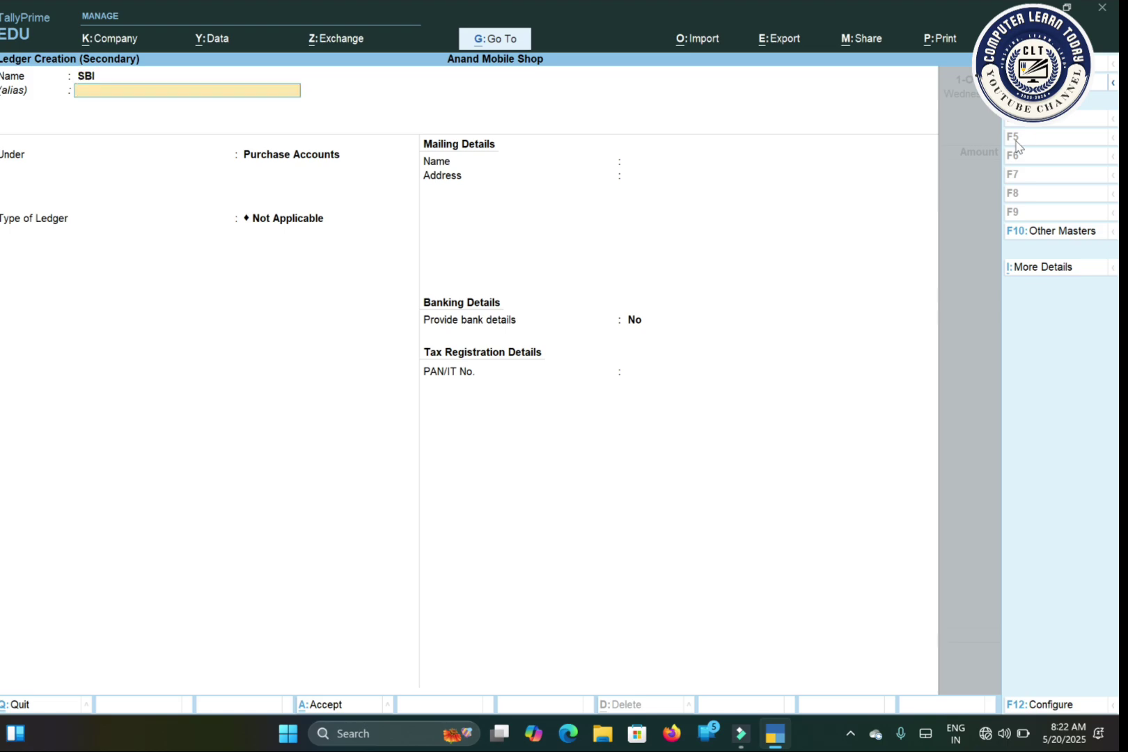
key(Return)
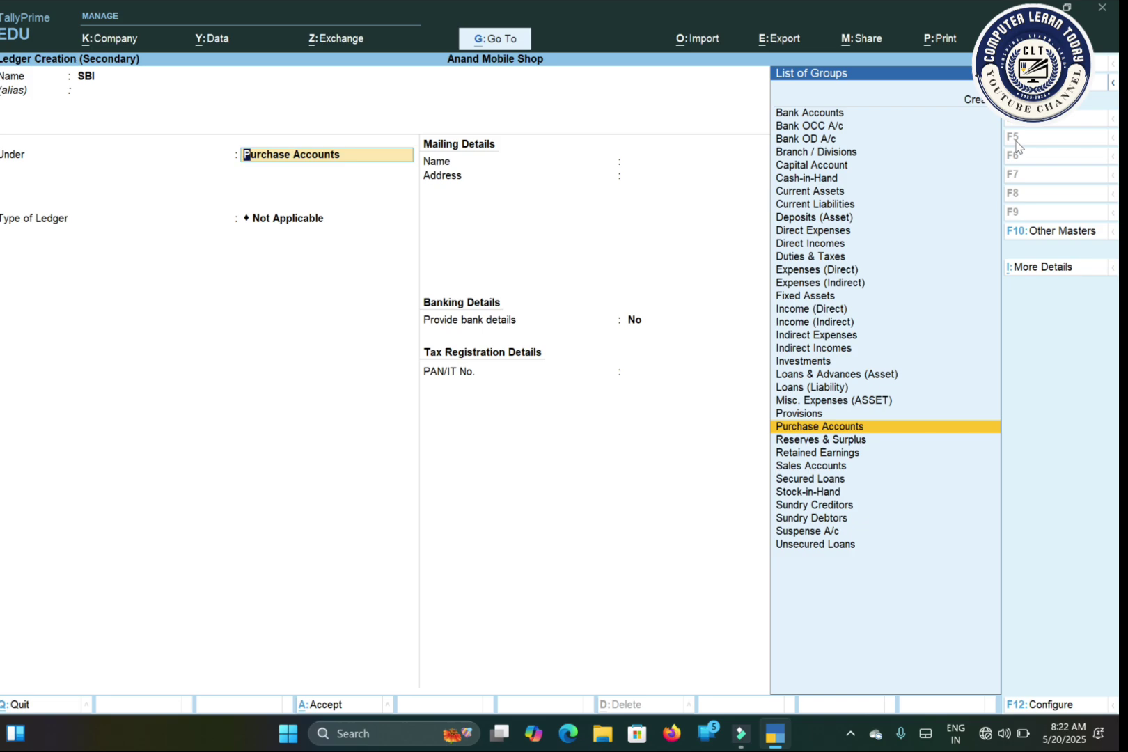
text(Ba)
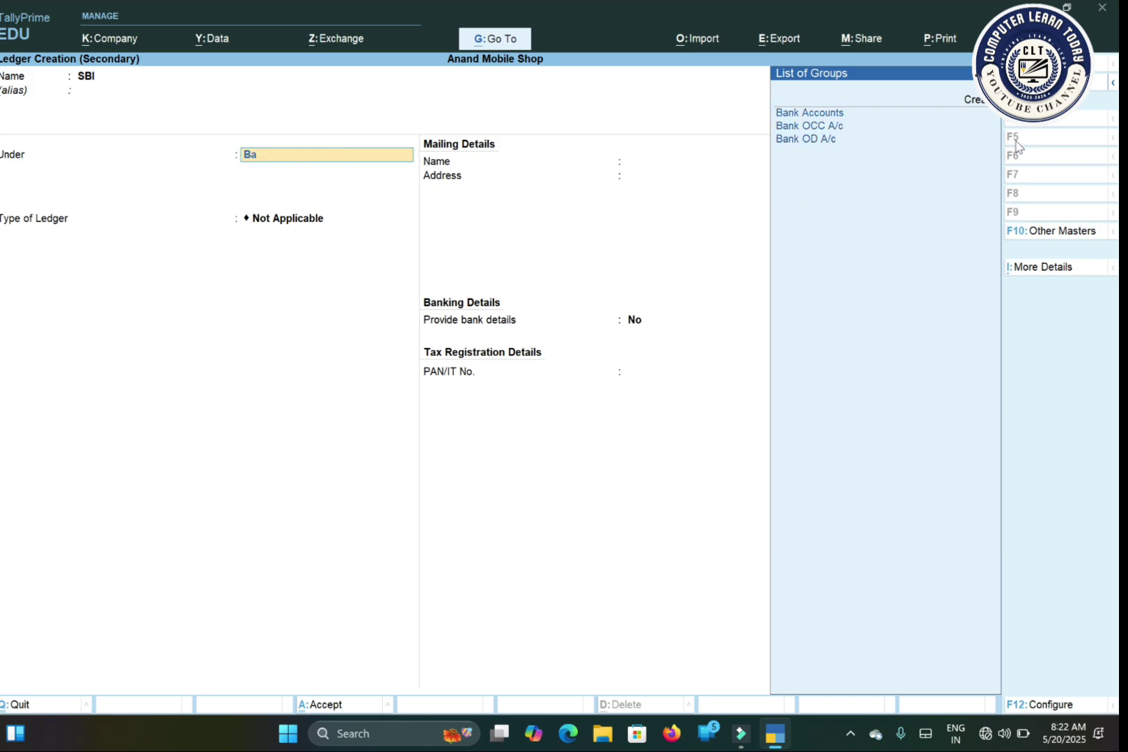
key(Return)
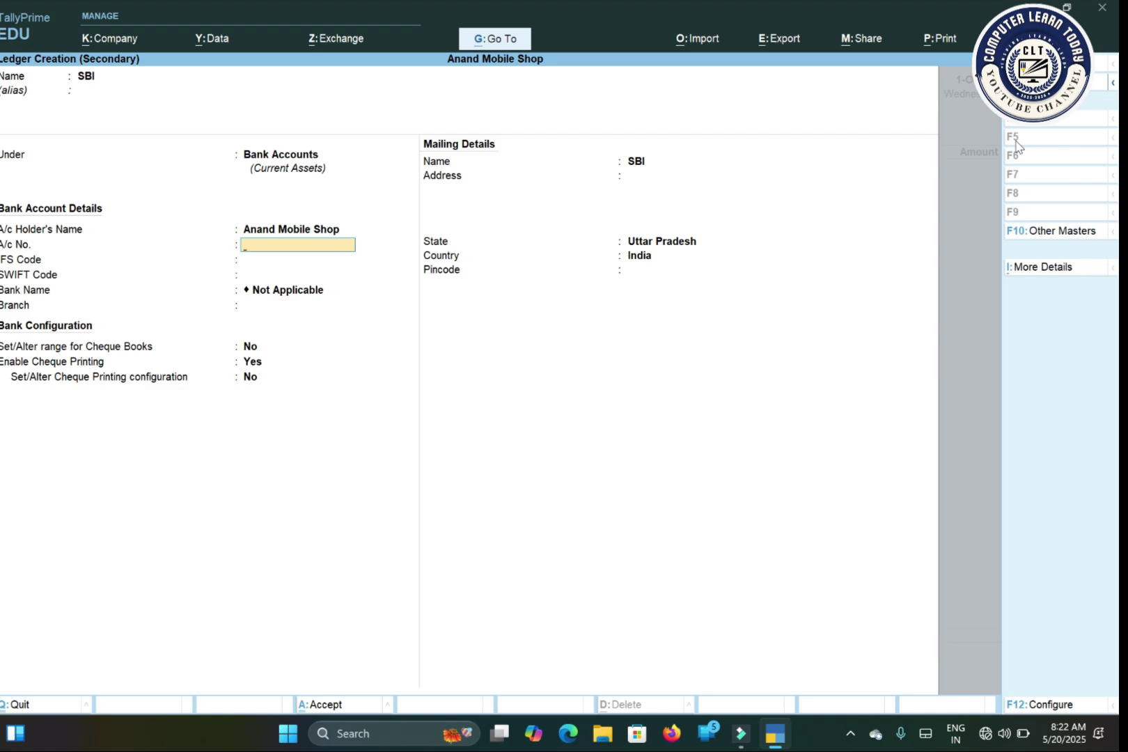
Step: Enter the bank account number, IFS code and SWIFT code, and branch D.Ganj
key(Return)
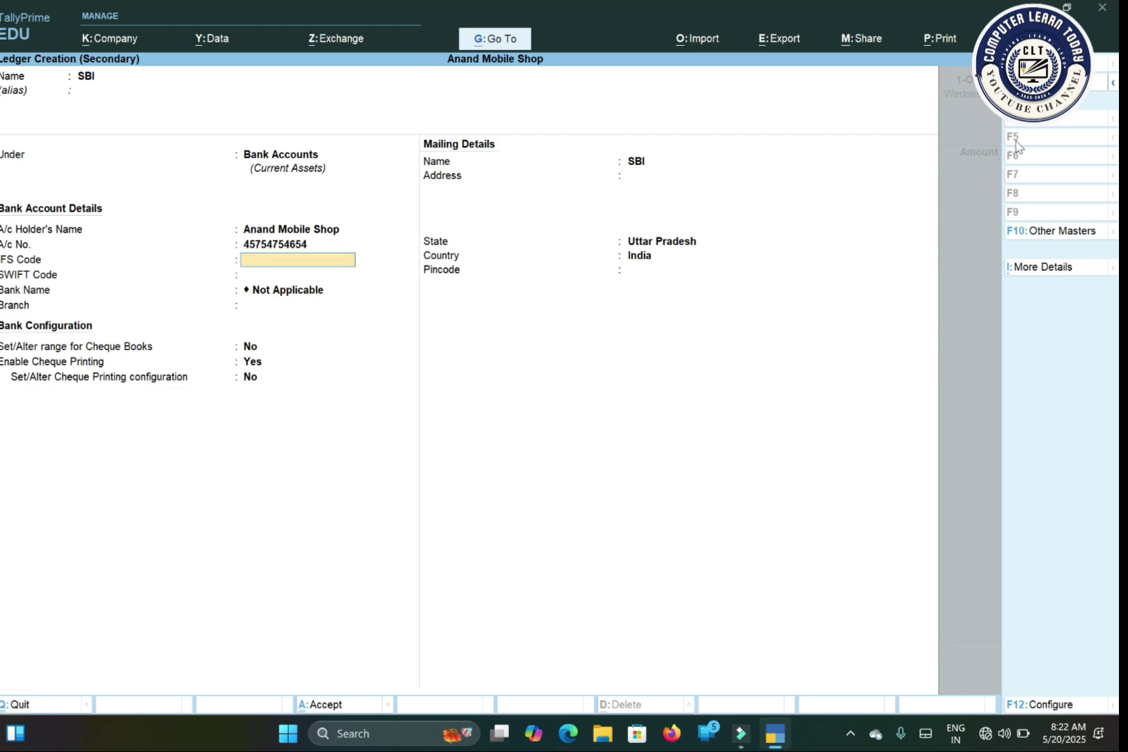
key(Return)
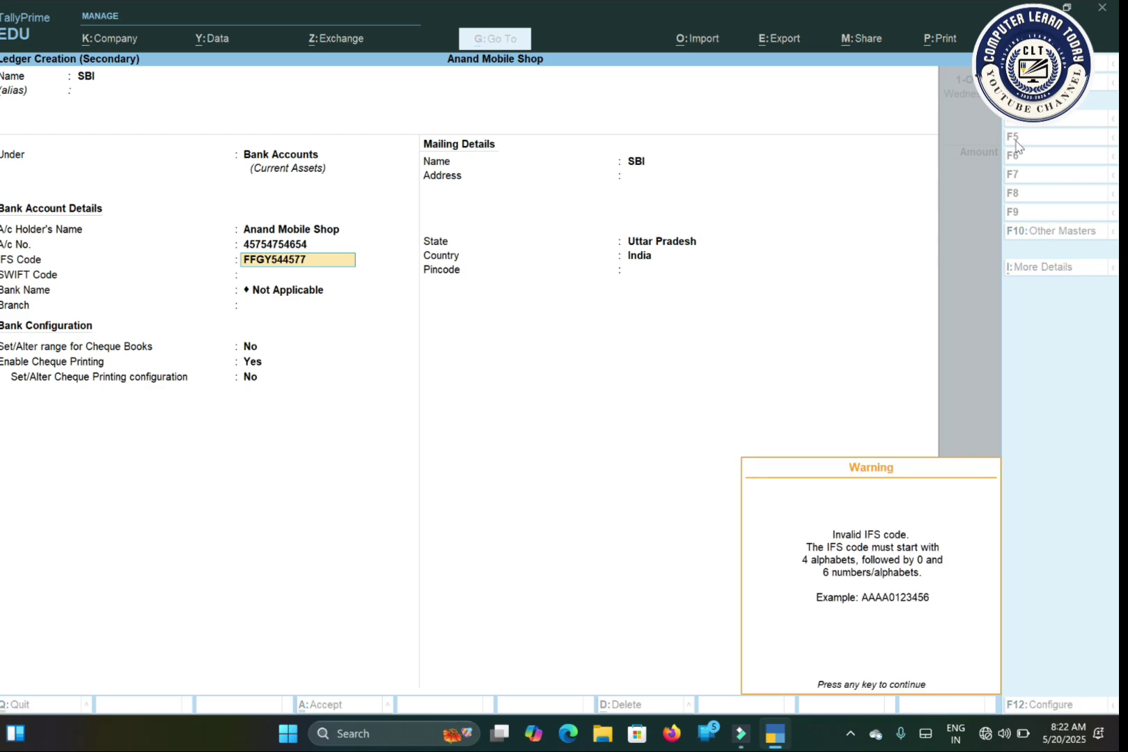
key(Return)
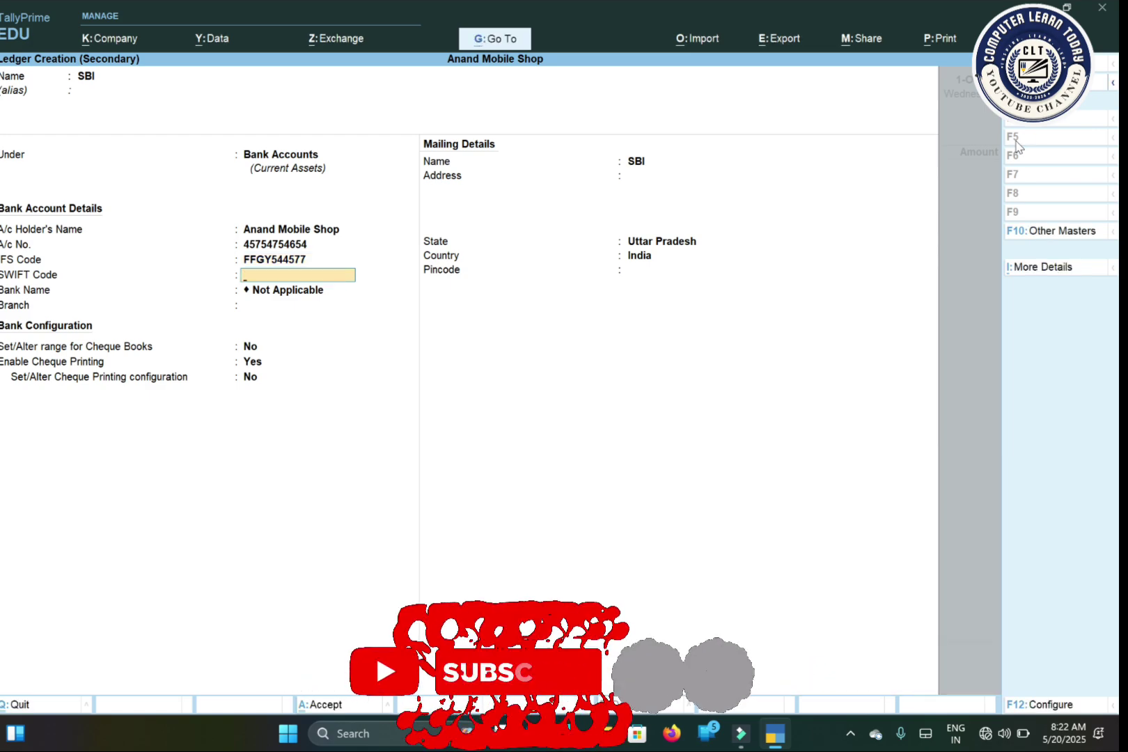
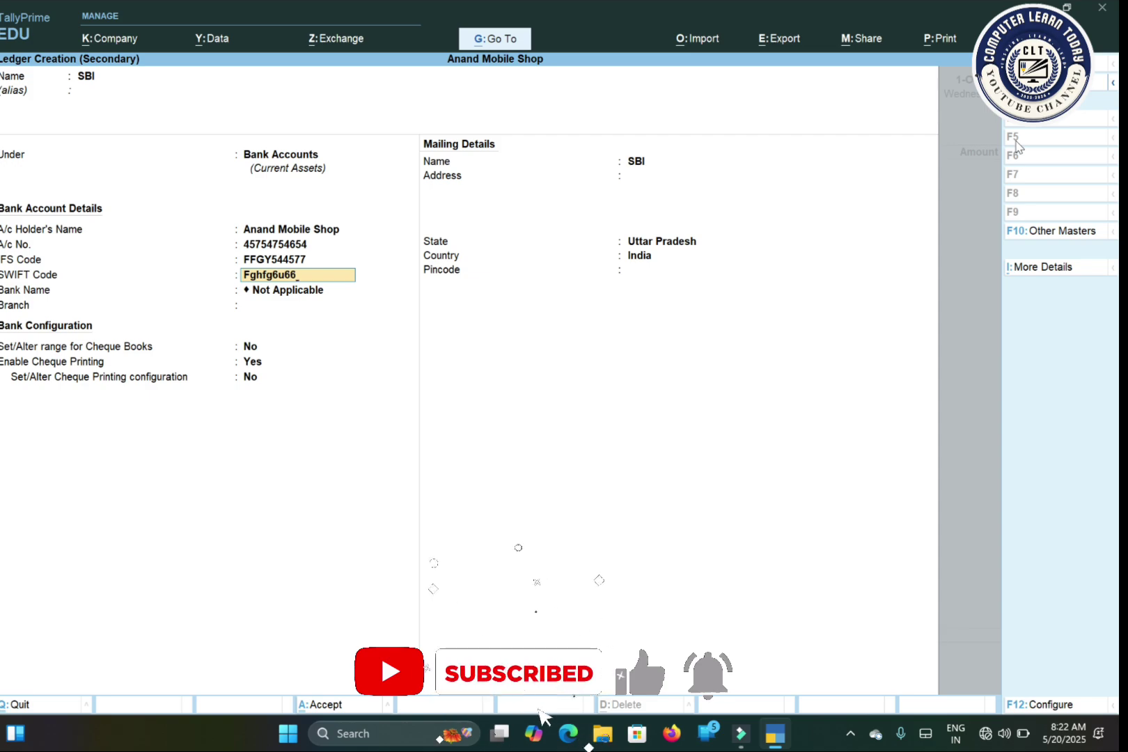
key(Return)
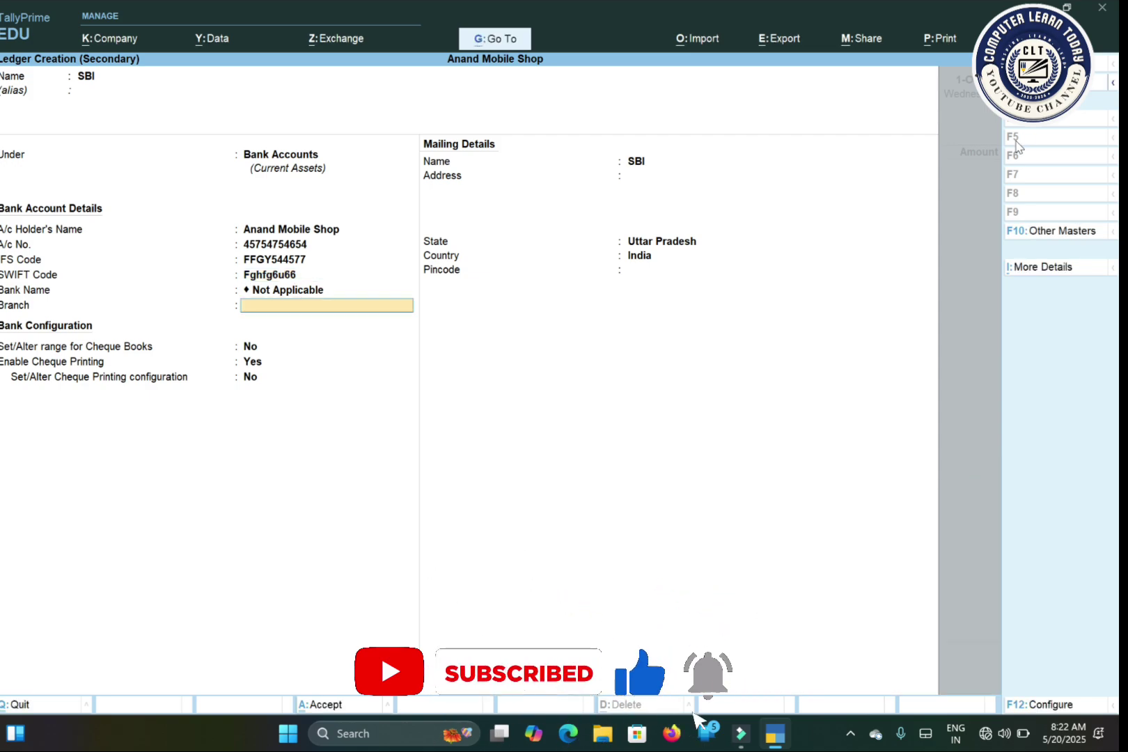
key(Return)
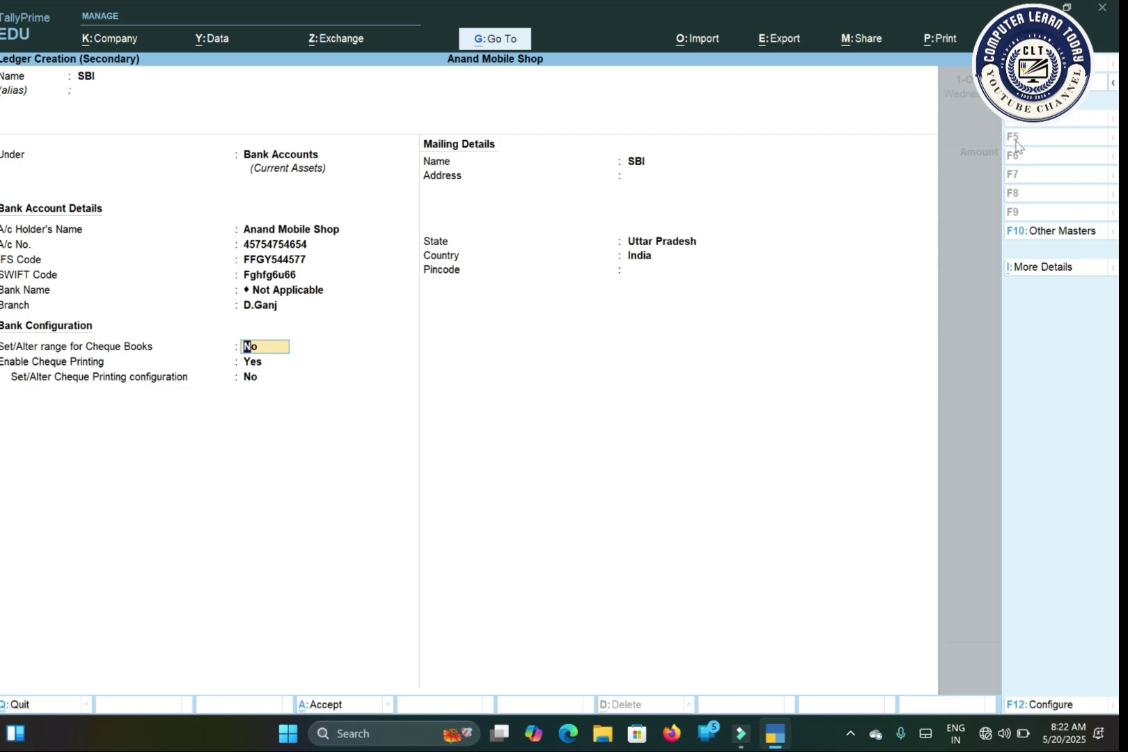
Step: Set up a cheque range from 111111 to 111112, 2 cheques
text(y)
key(Return)
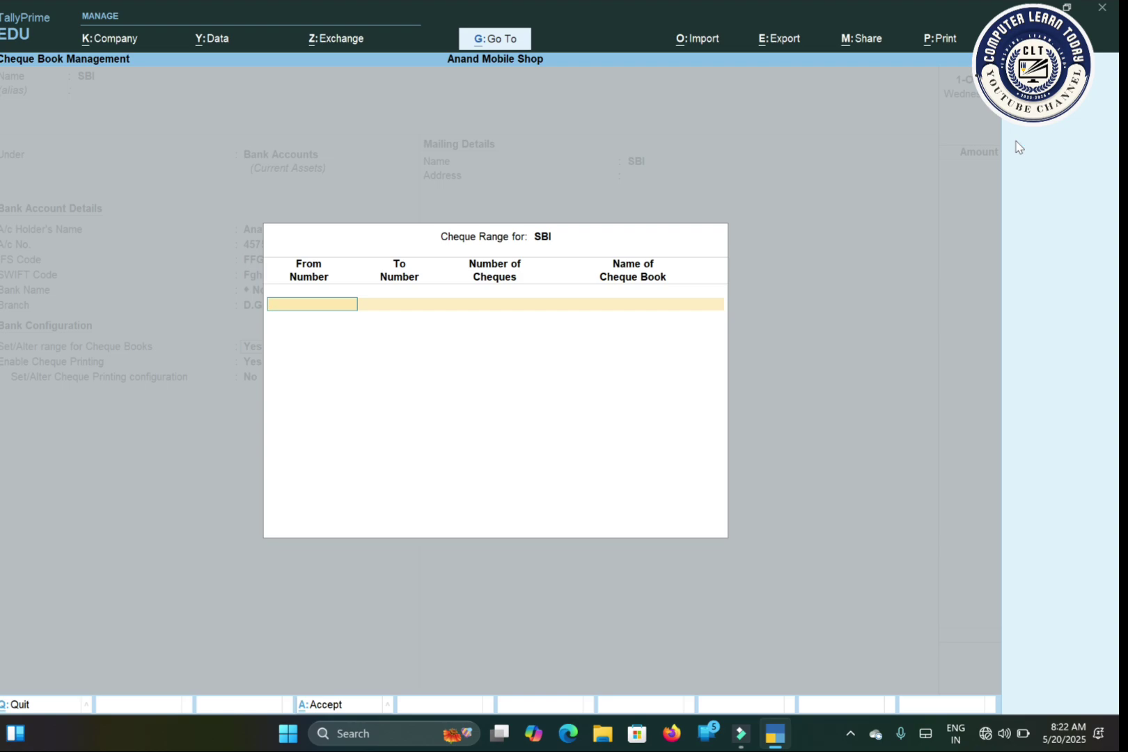
text(111111)
key(Return)
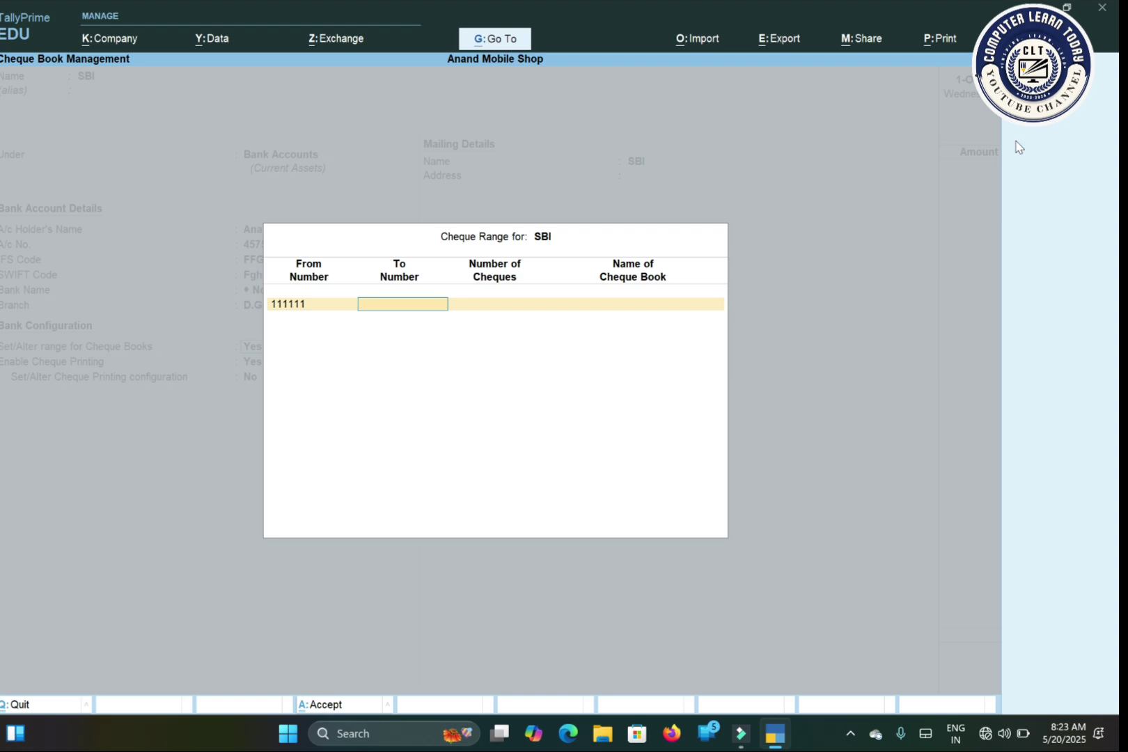
text(111111)
key(BackSpace)
text(2)
key(Return)
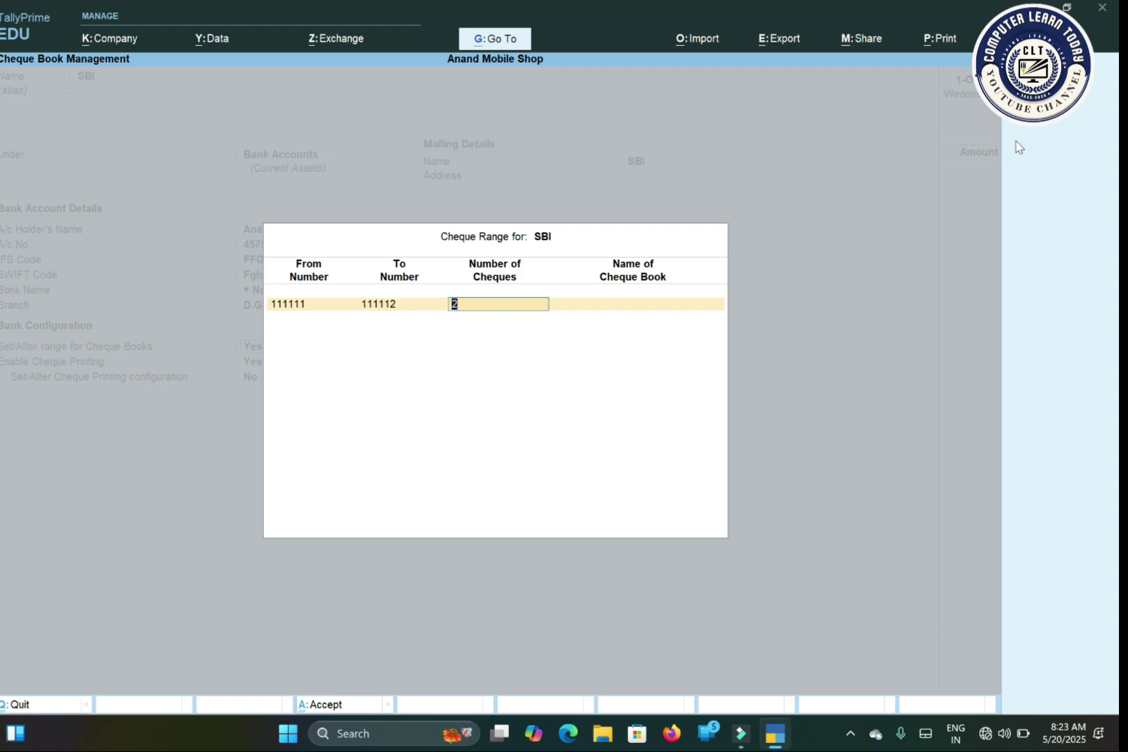
key(Return)
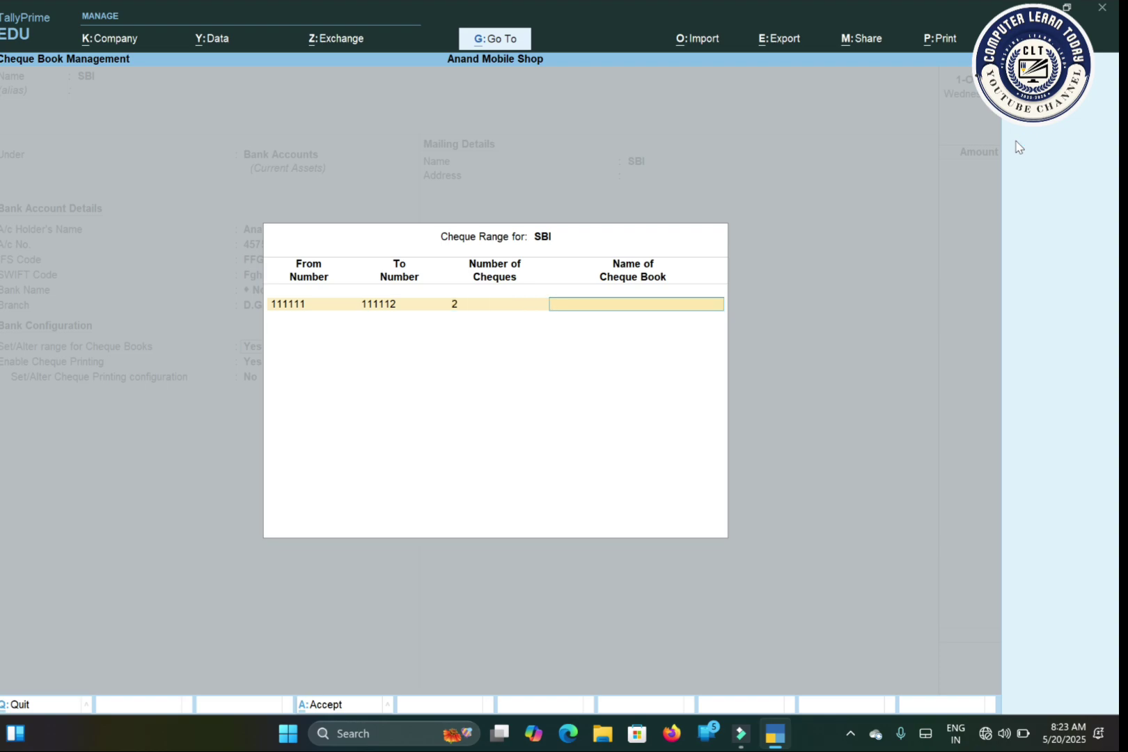
Step: Name the cheque book 'Anand', close the range, and keep cheque printing enabled
text(Anand)
key(Return)
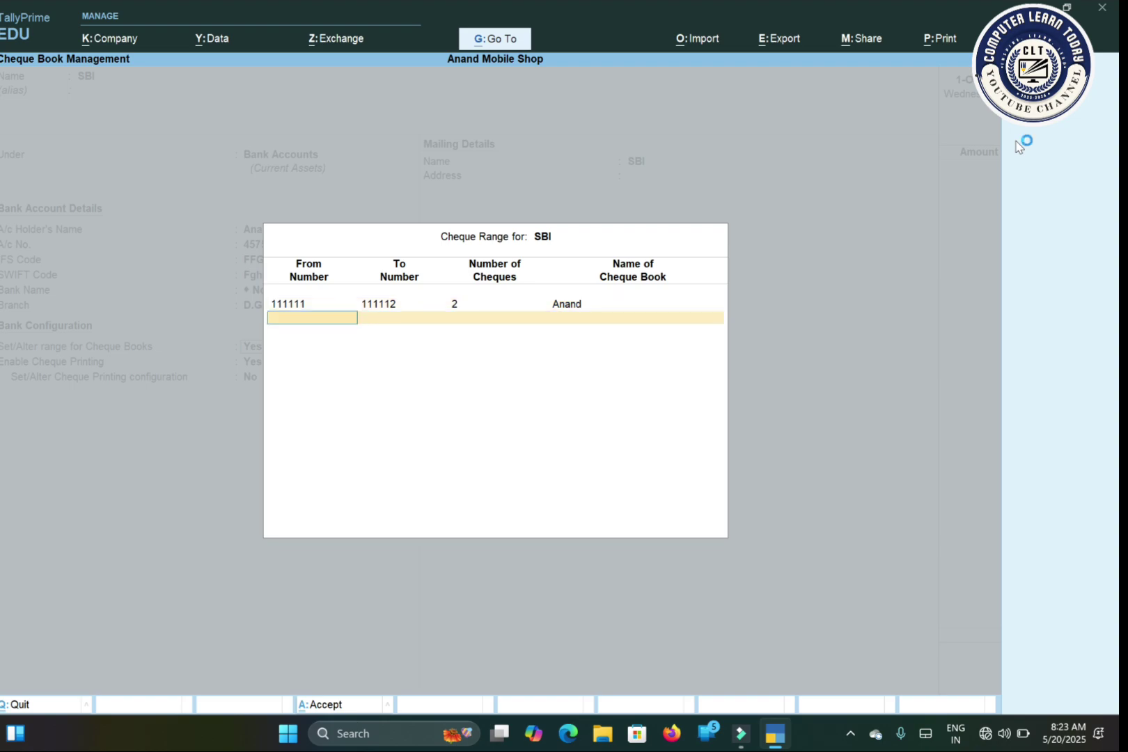
key(Return)
key(Return)
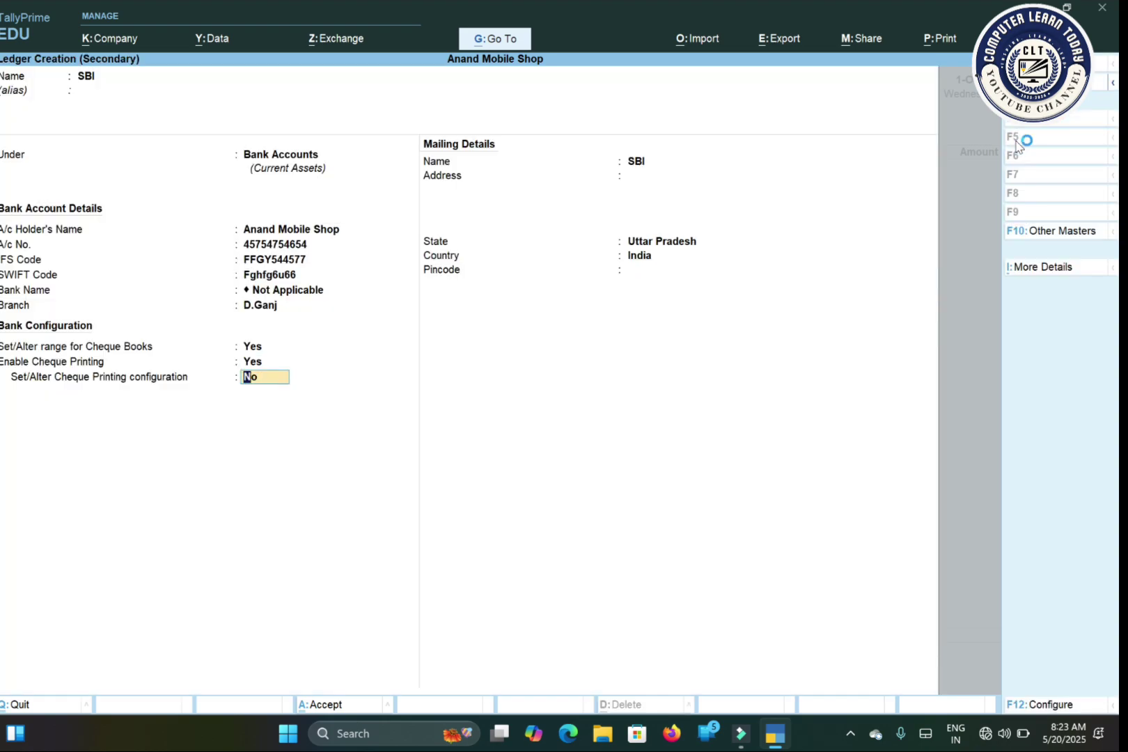
Step: Enter mailing address D.Ganj and pincode 272189 for SBI, leaving cheque printing off
key(Return)
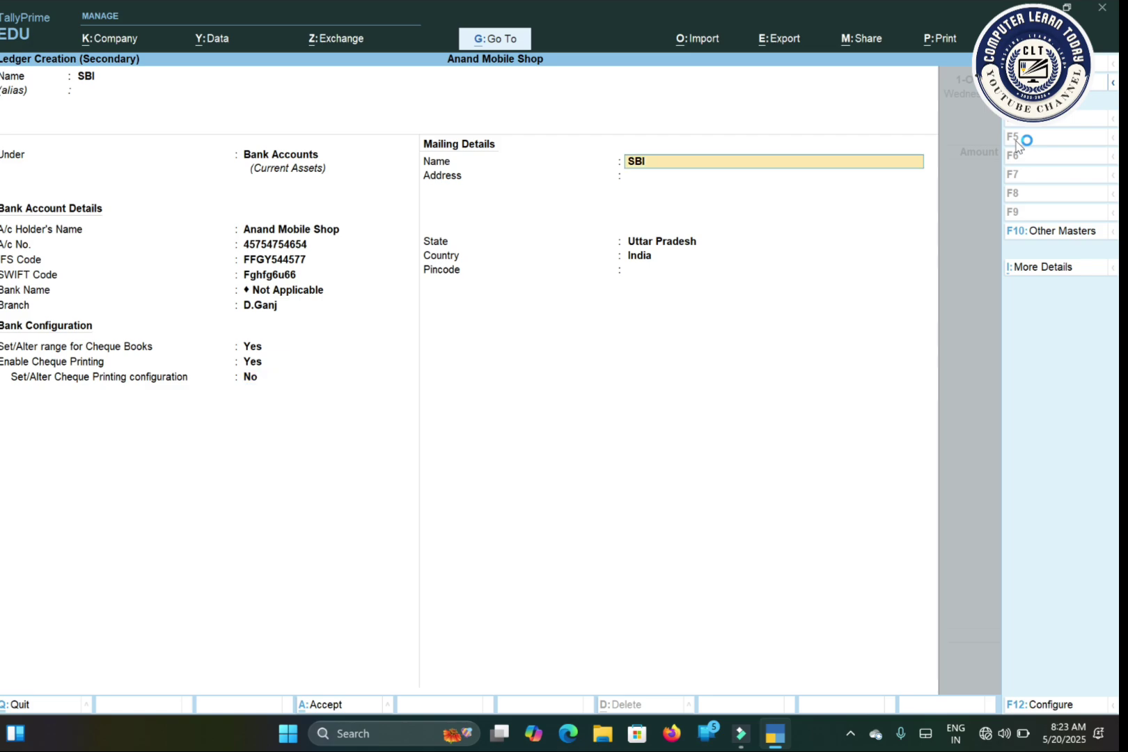
key(Return)
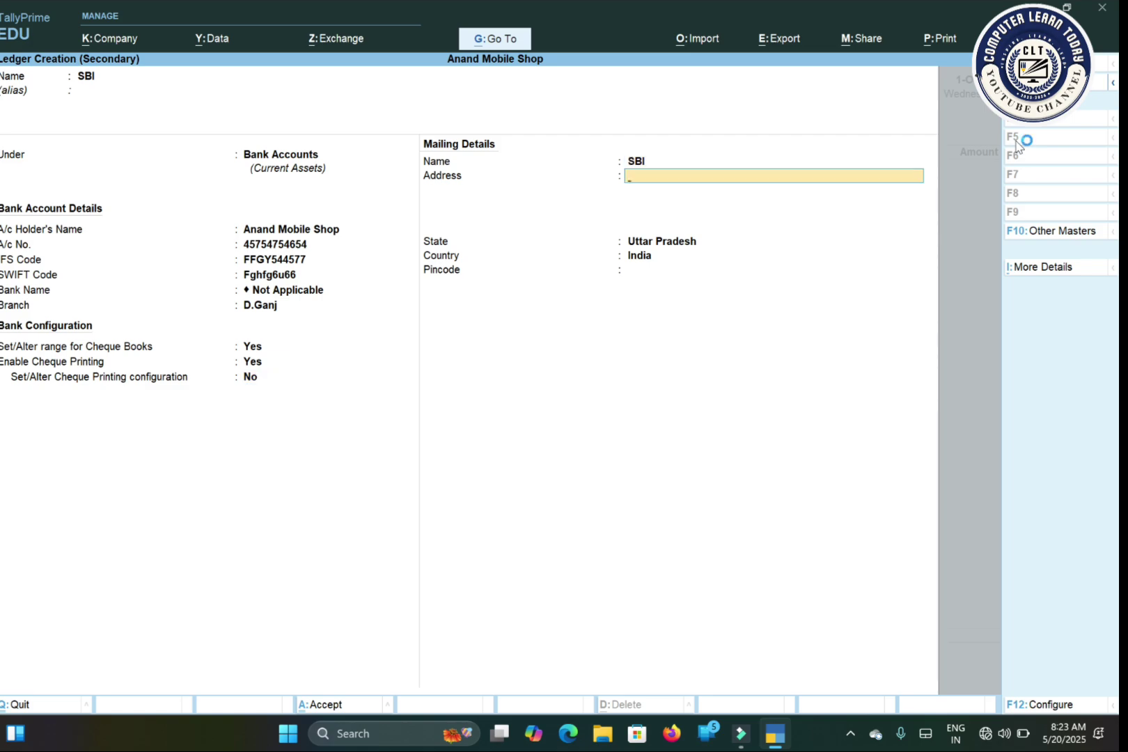
text(D.Ganj)
key(Return)
key(Return)
key(Return)
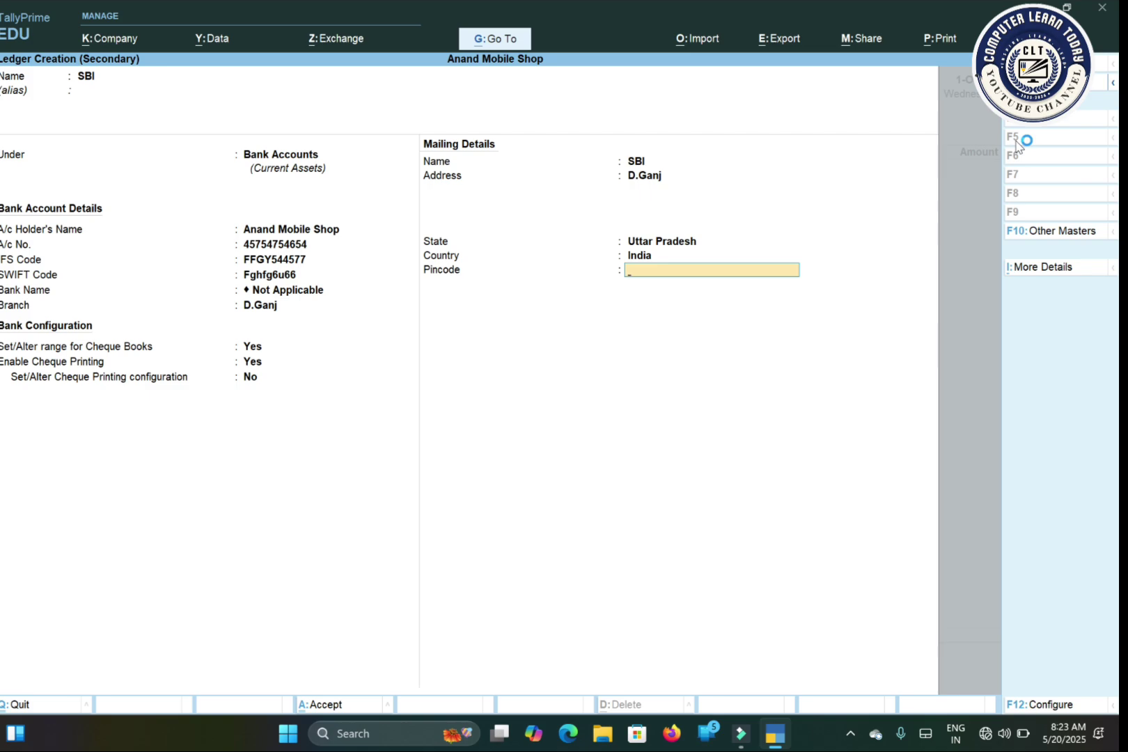
text(272189)
key(Return)
key(Return)
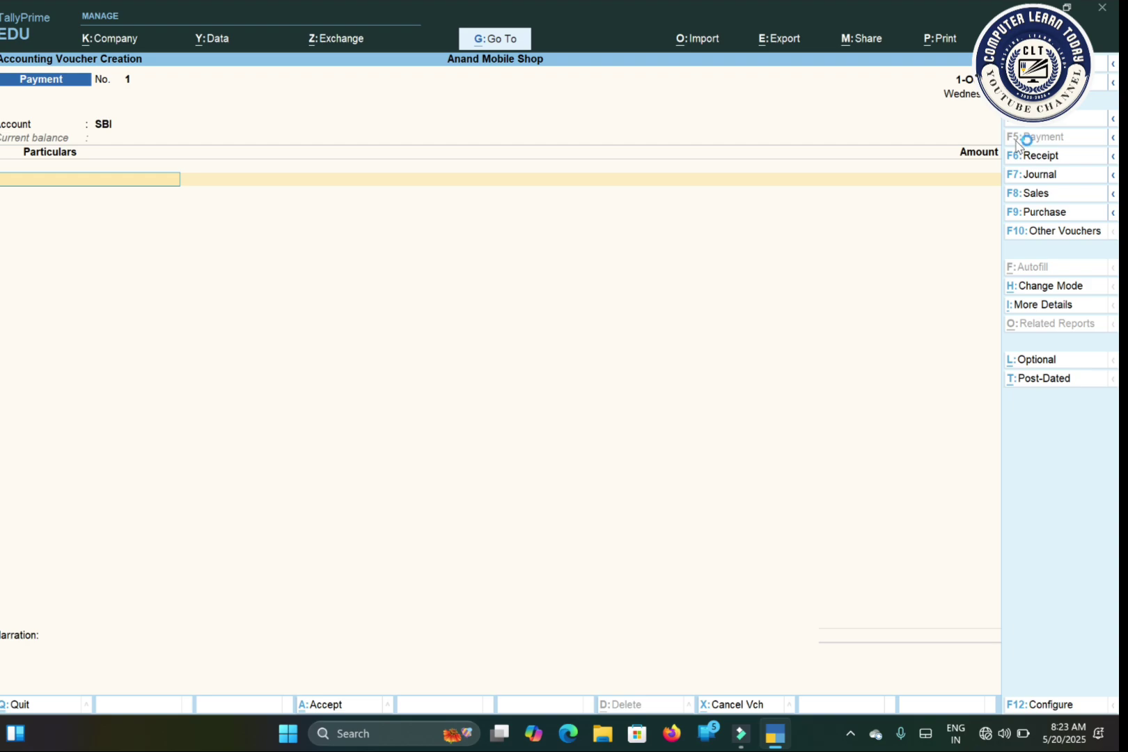
Step: Open the SBI ledger for alteration from the Gateway of Tally
key(Escape)
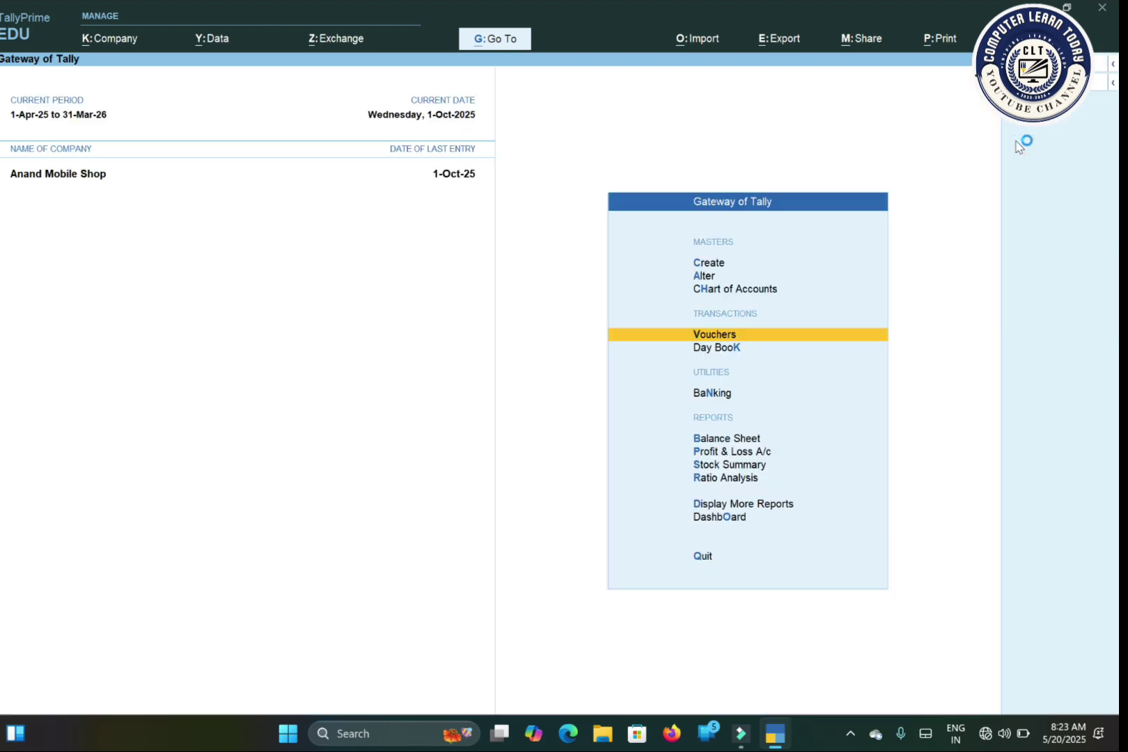
key(Up)
key(Up)
key(Up)
key(Return)
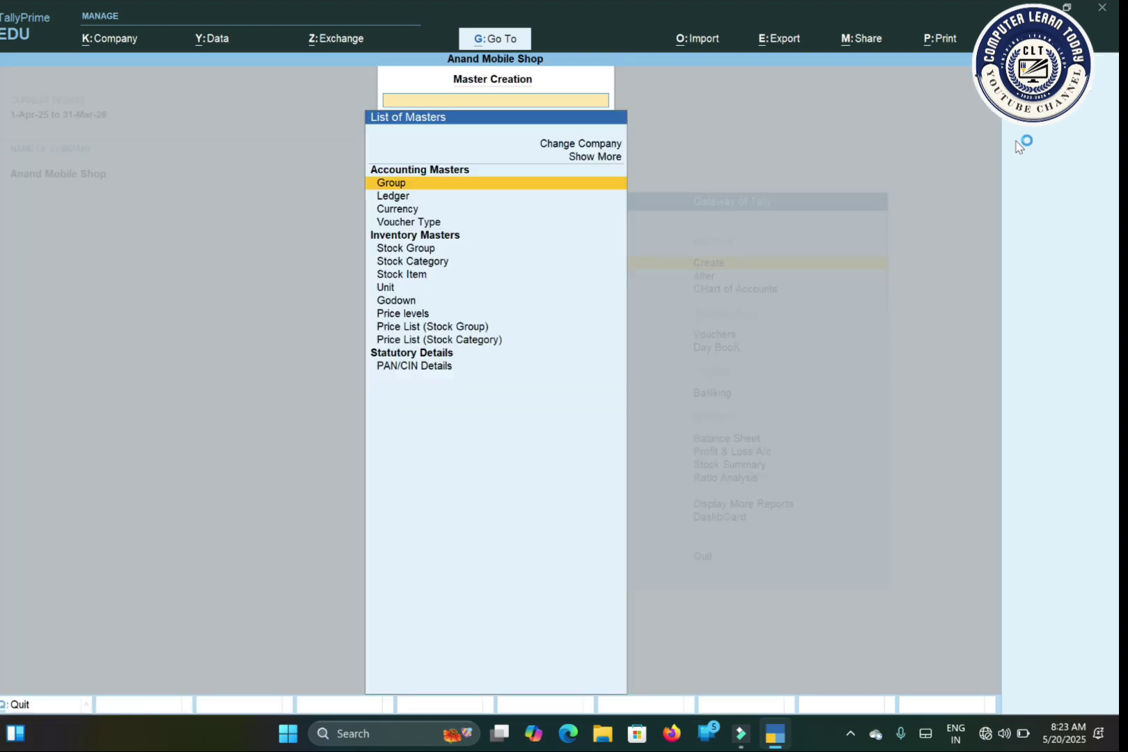
key(Down)
key(Down)
key(Escape)
key(Down)
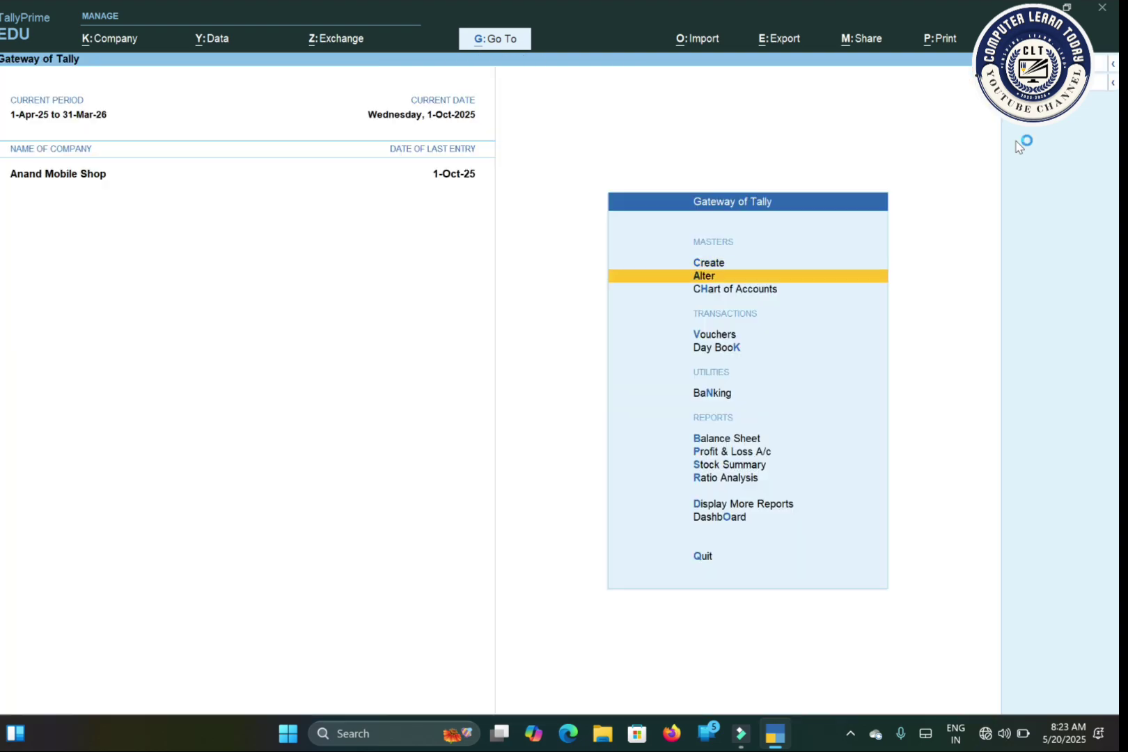
key(Return)
key(Down)
key(Down)
key(Down)
key(Down)
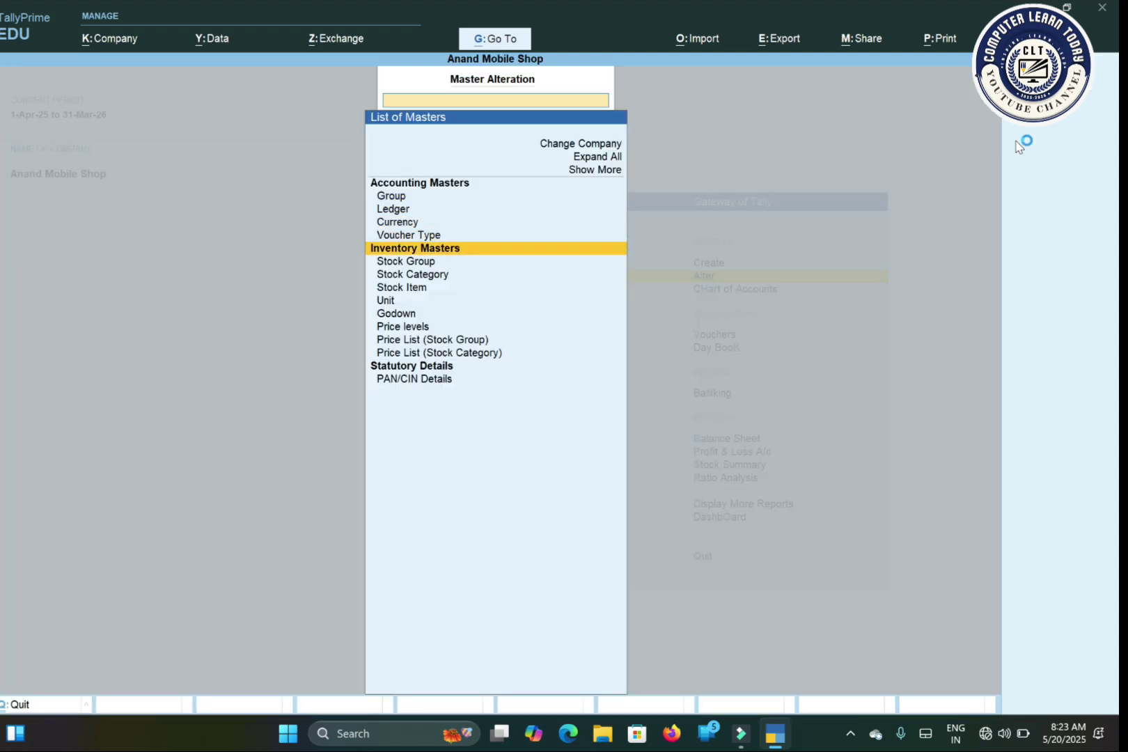
key(Up)
key(Up)
key(Up)
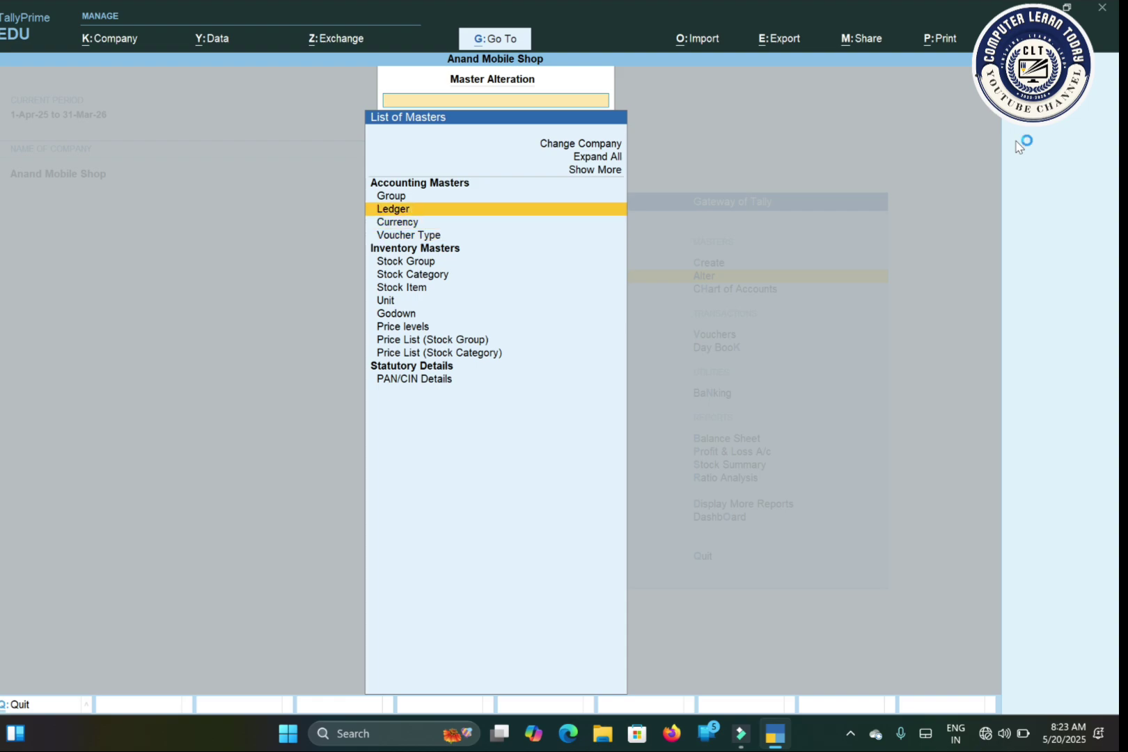
key(Return)
key(Down)
key(Down)
key(Down)
key(Return)
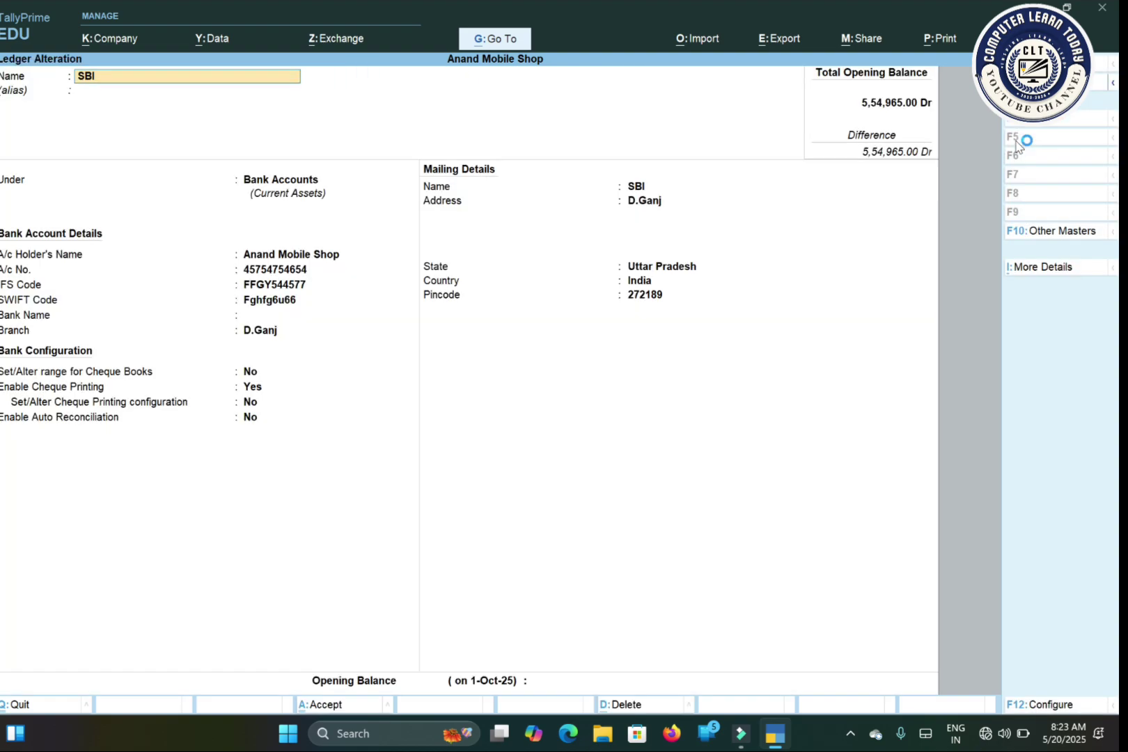
Step: Give SBI an opening balance of 2,00,000.00 Dr and save the ledger
key(Return)
key(Return)
key(Return)
key(Return)
key(Return)
key(Return)
key(Return)
key(Return)
key(Return)
key(Return)
key(Return)
key(Return)
key(Return)
key(Return)
key(Return)
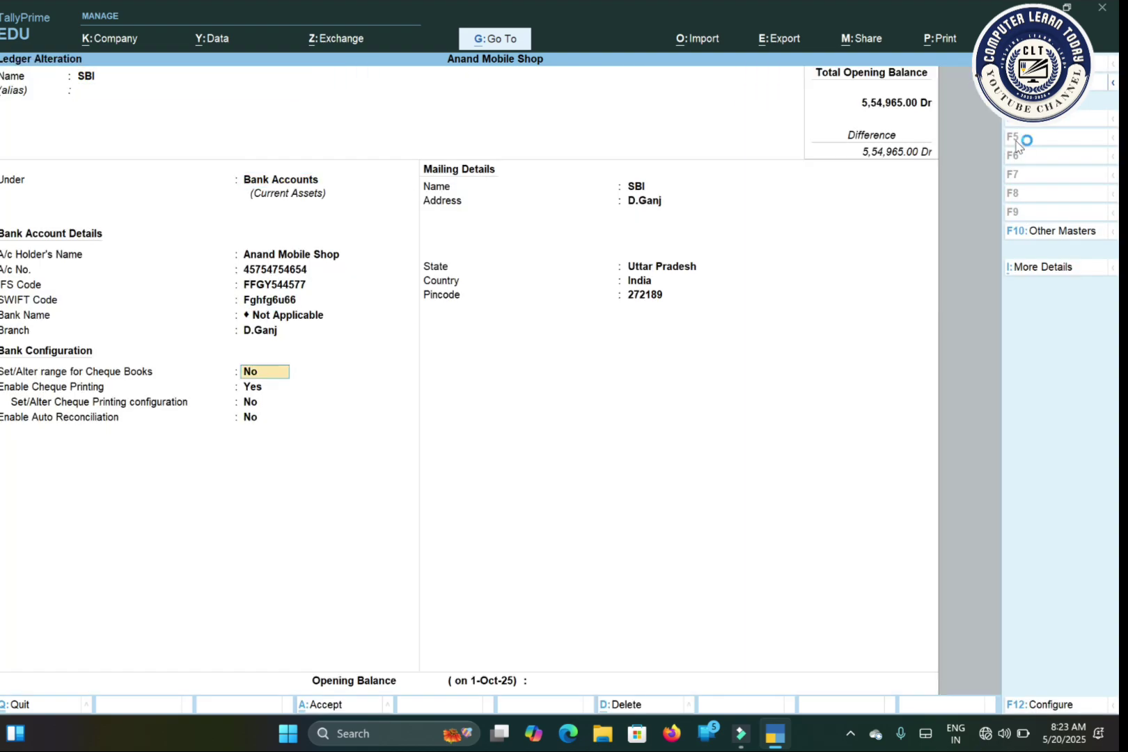
key(Return)
key(Return)
key(Return)
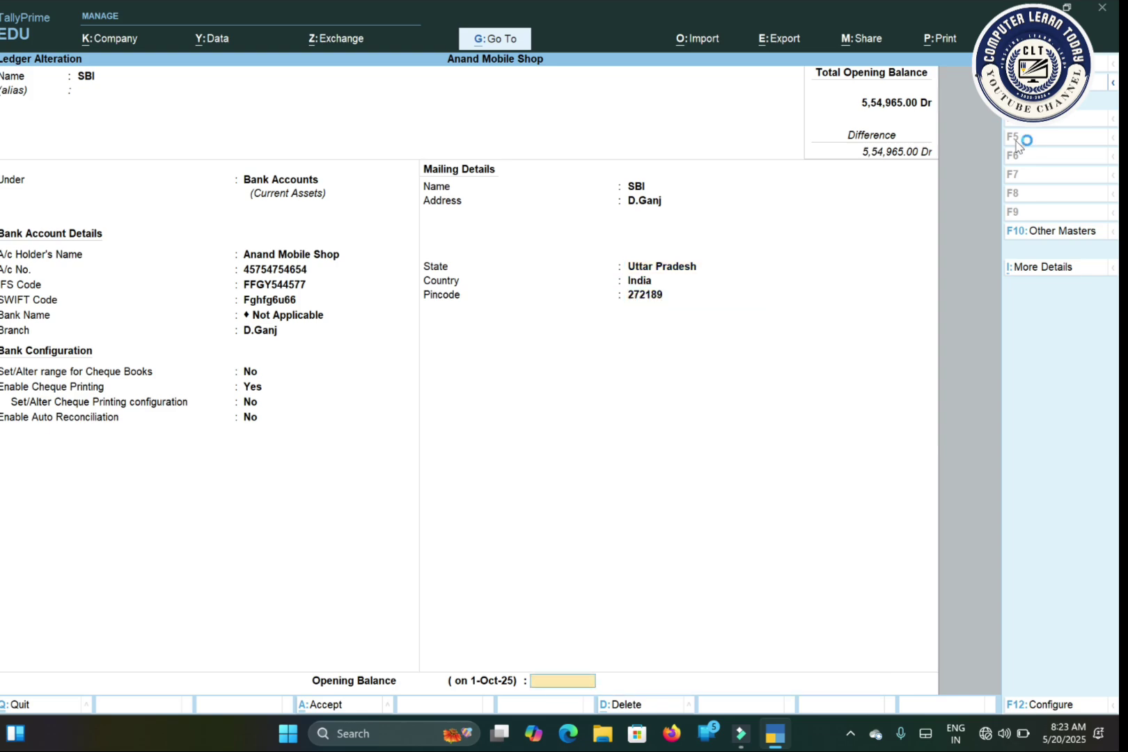
text(200000)
key(Return)
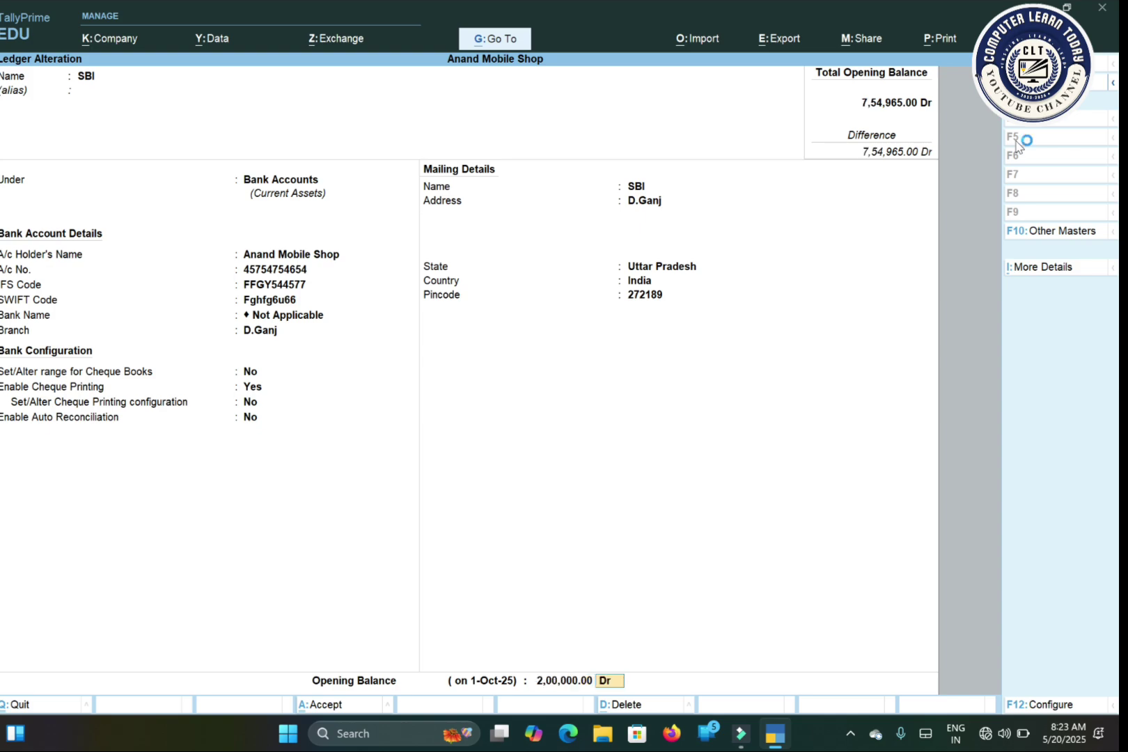
key(Return)
key(Return)
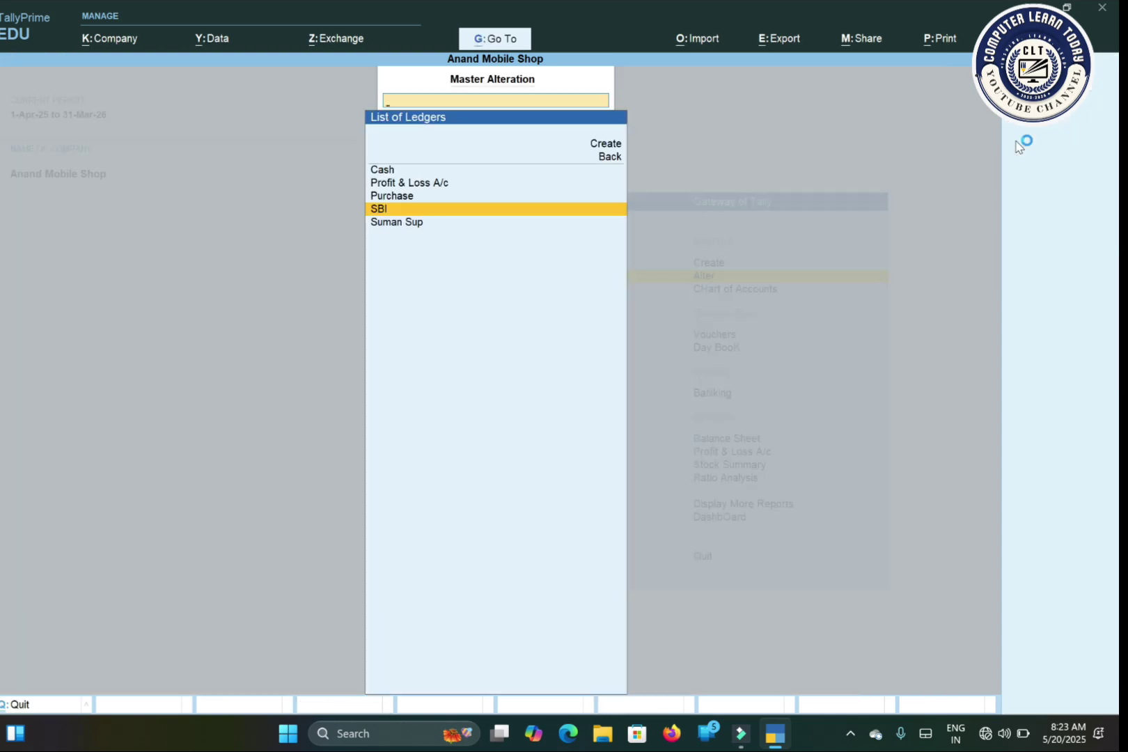
key(Escape)
key(Escape)
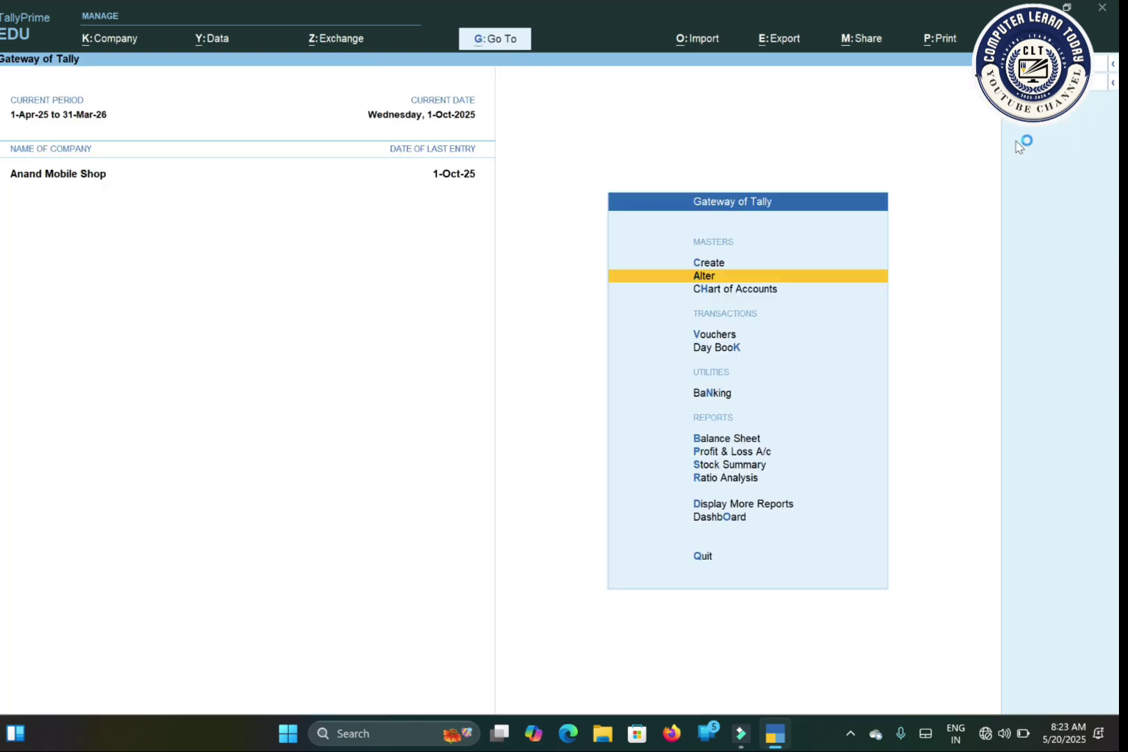
key(Down)
key(Down)
key(Down)
key(Up)
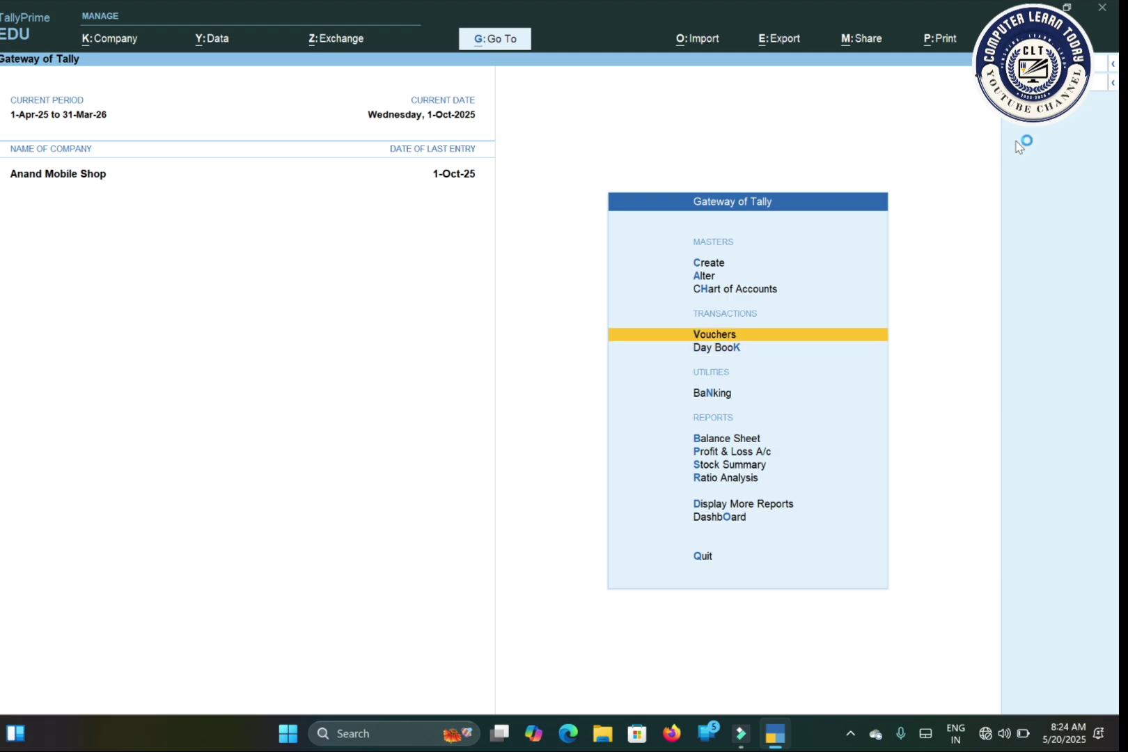
Step: Create a payment voucher from SBI to the supplier's ledger for 140993
key(Return)
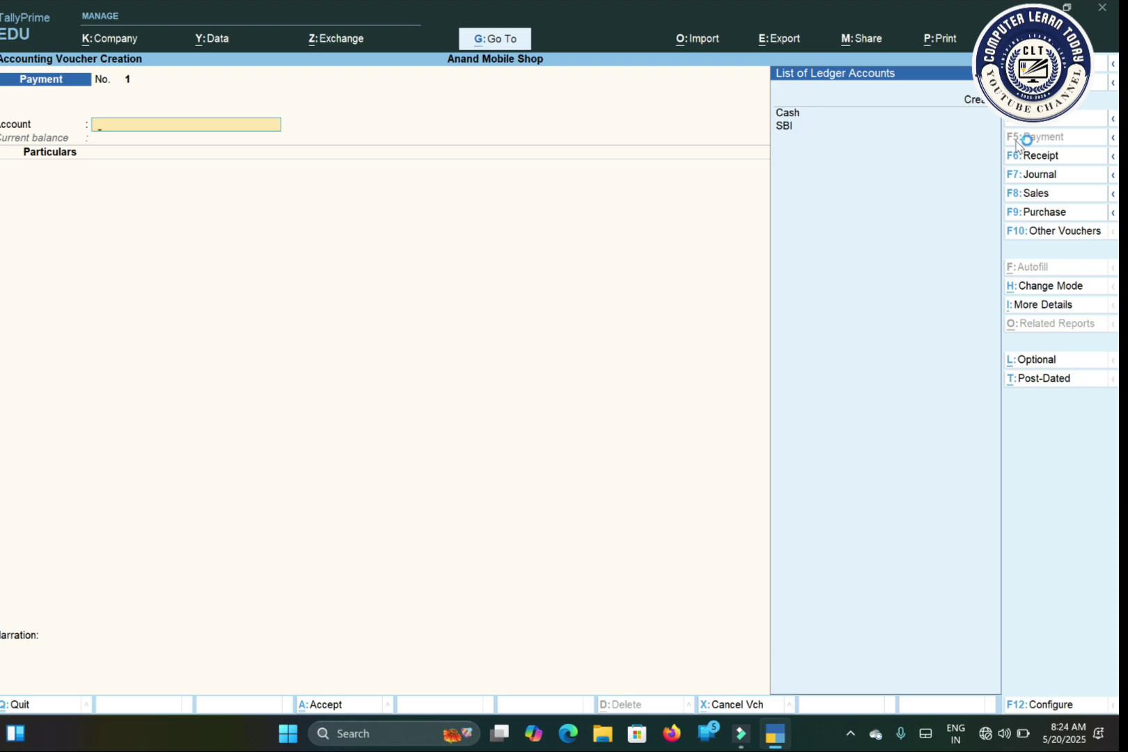
key(Down)
key(Down)
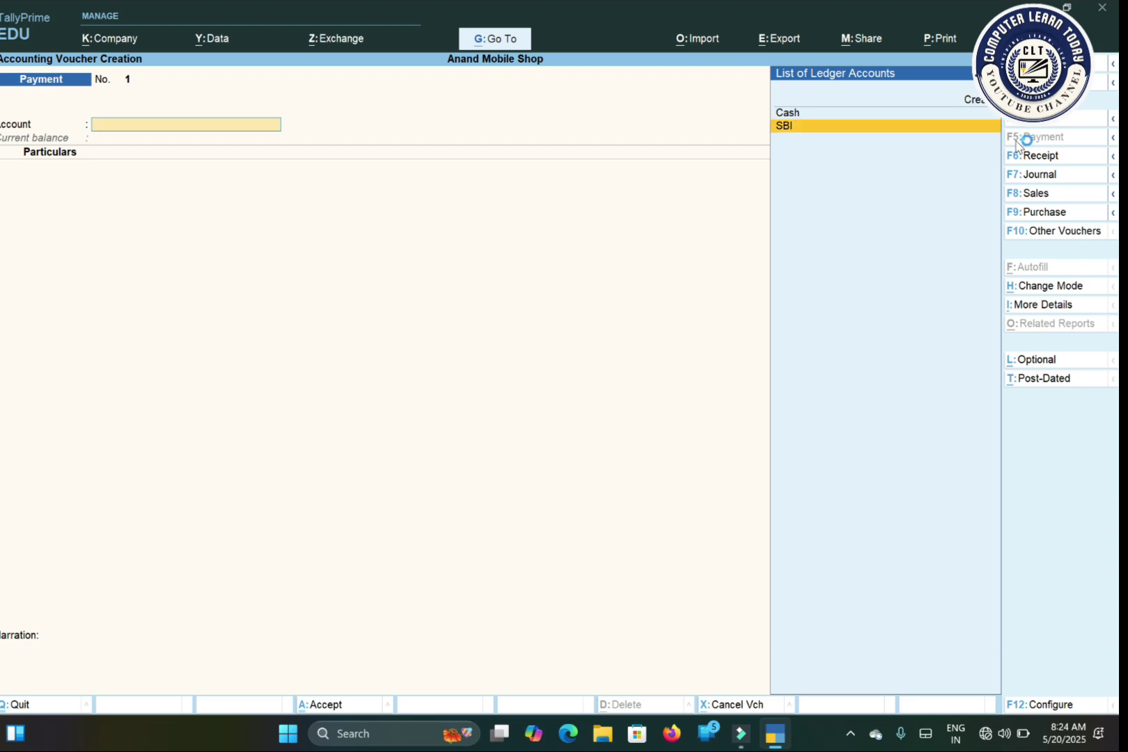
key(Return)
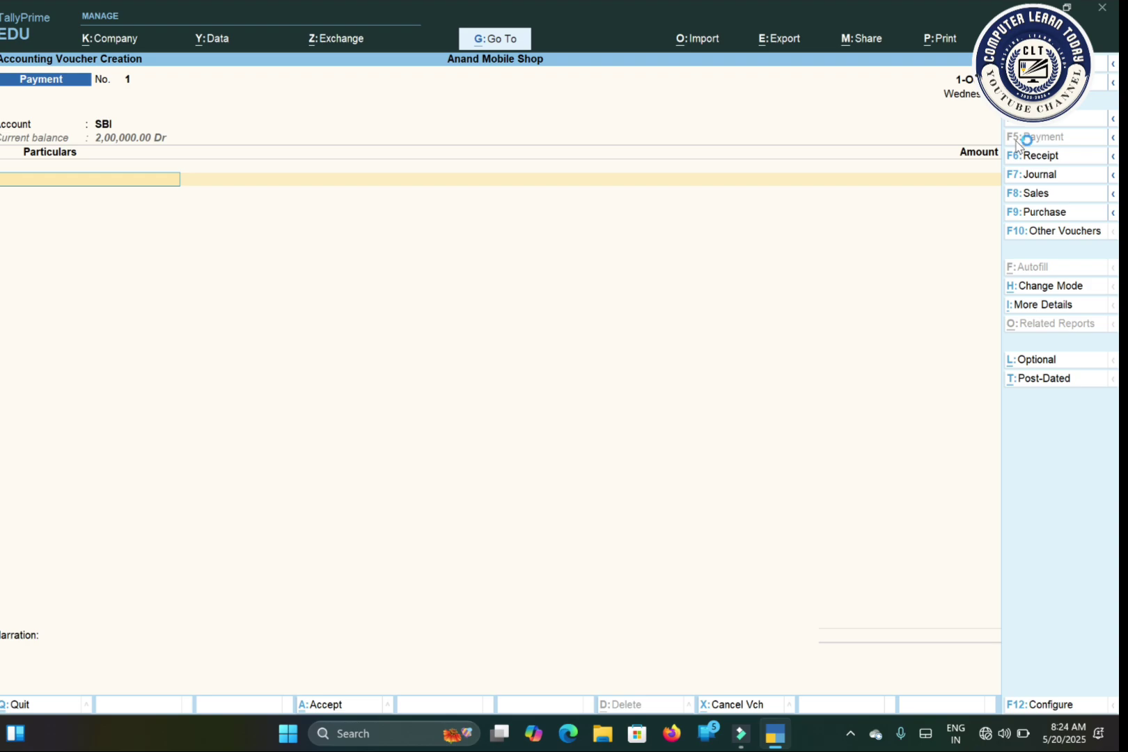
key(Down)
key(Down)
key(Down)
key(Down)
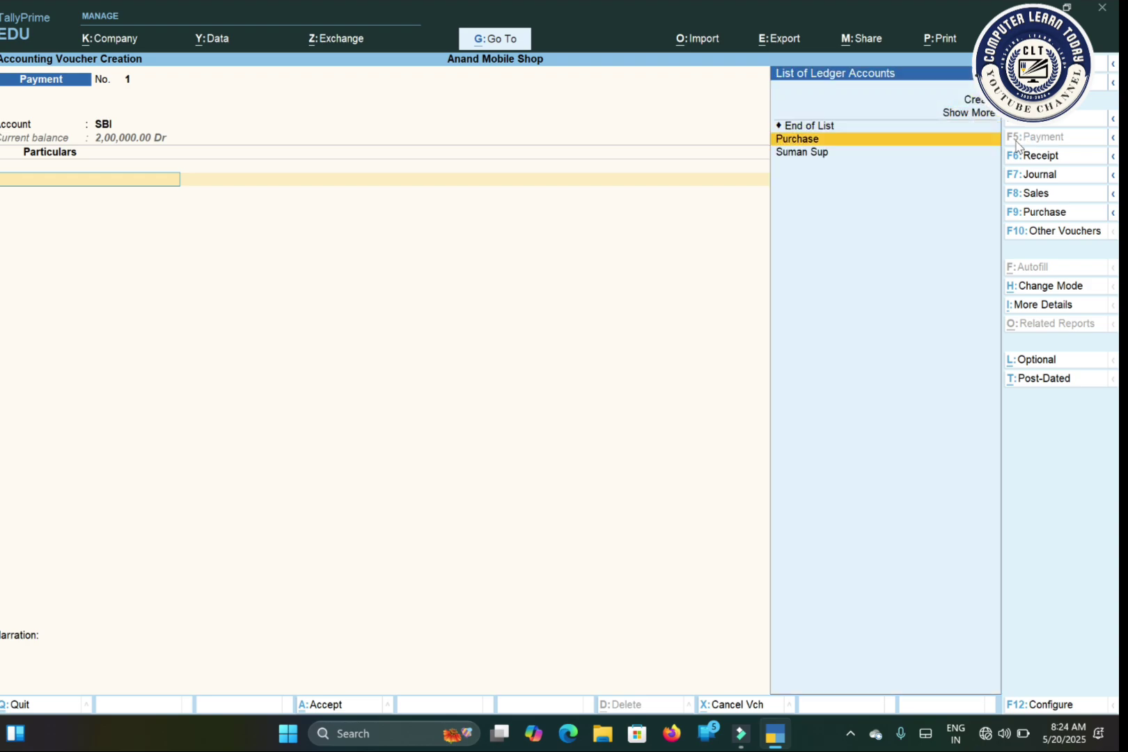
key(Down)
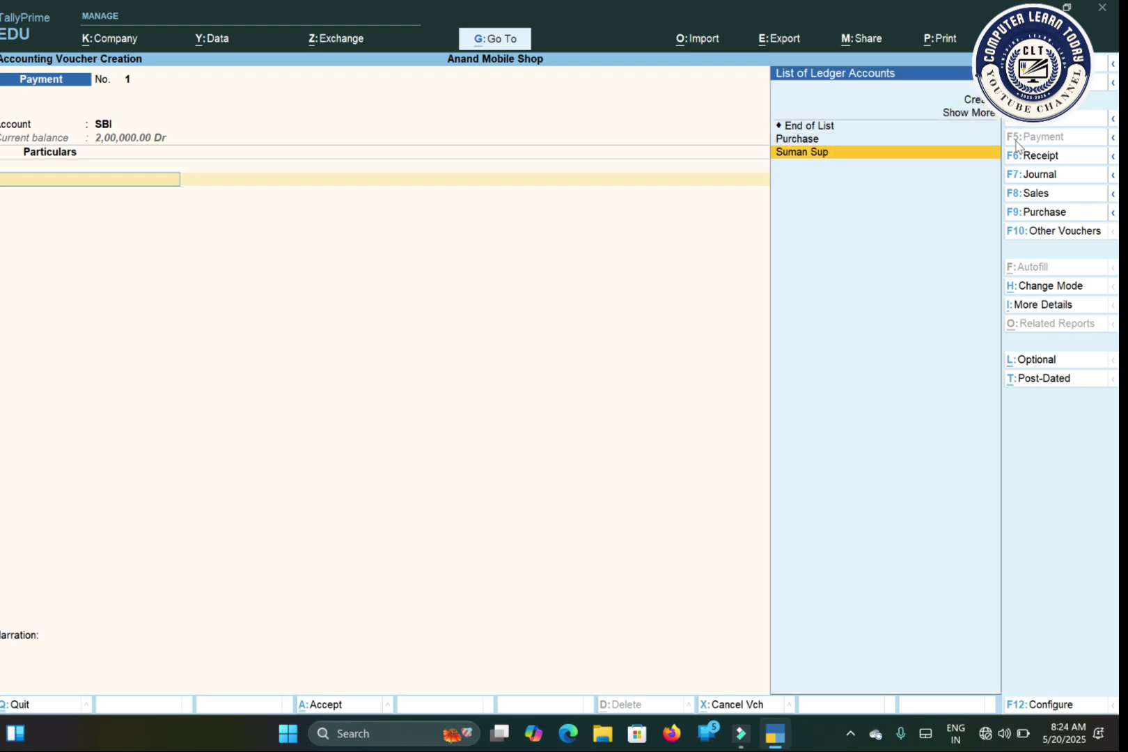
key(Return)
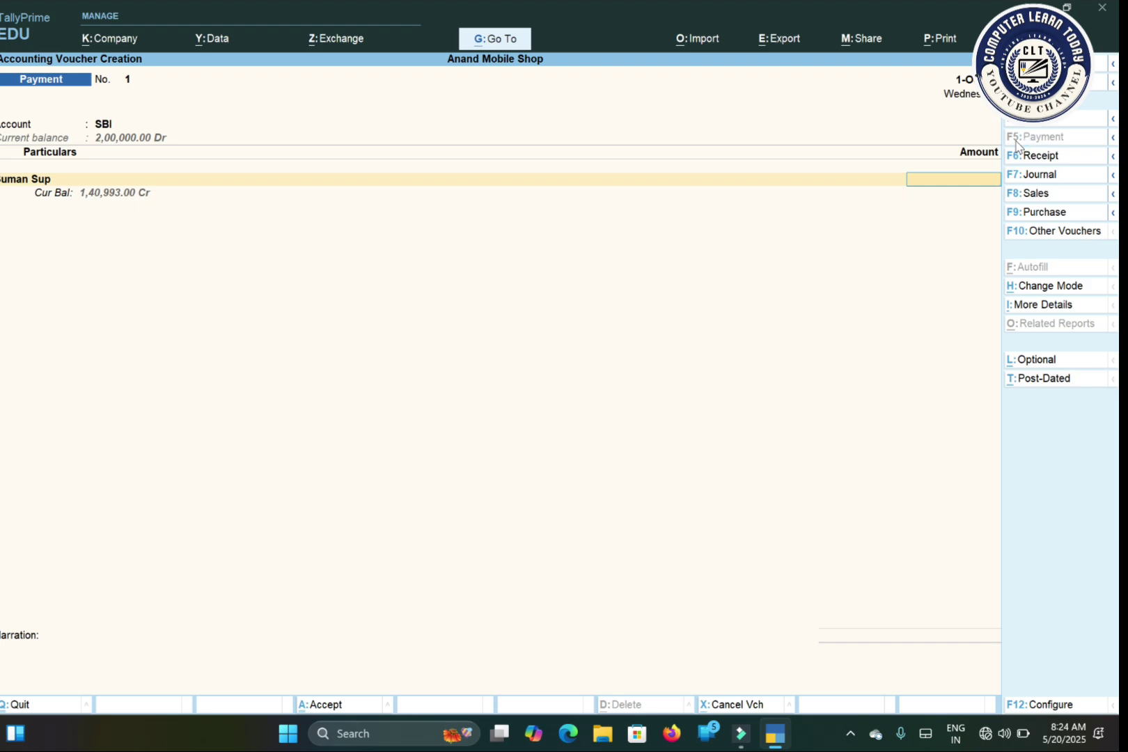
text(140993)
Step: Settle the 1,40,993 payment against pending bill 65675 and accept SBI's bank allocation
key(Return)
key(Return)
key(Return)
key(Return)
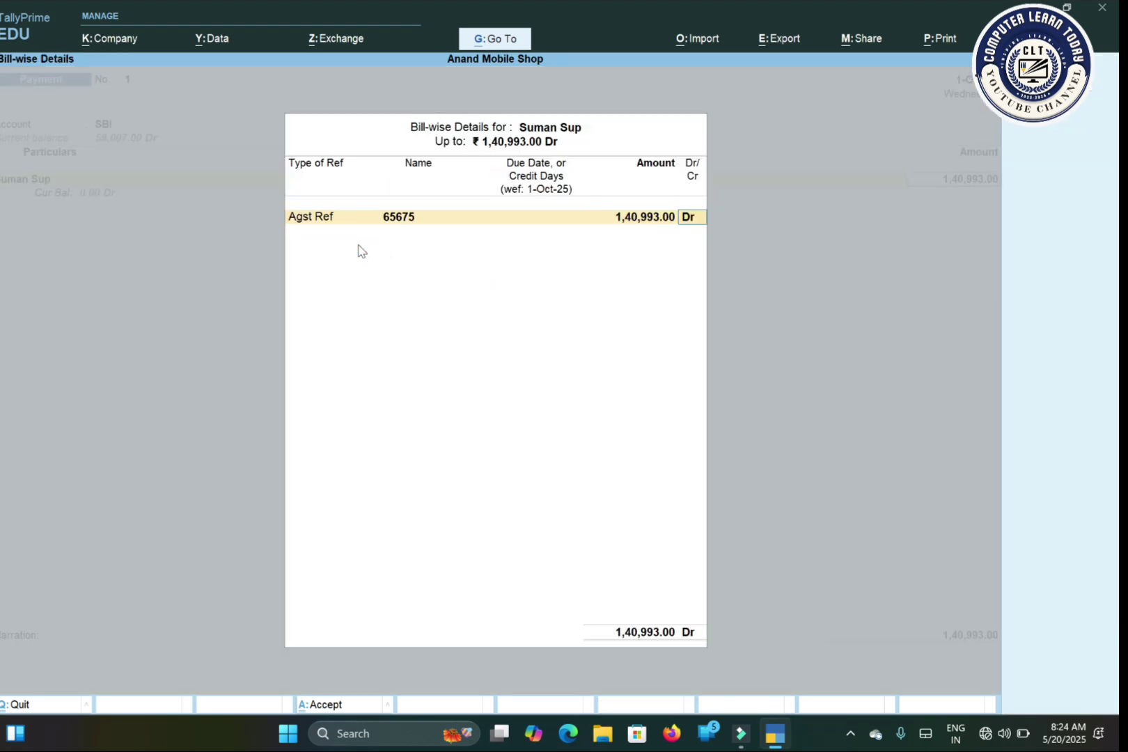
key(Return)
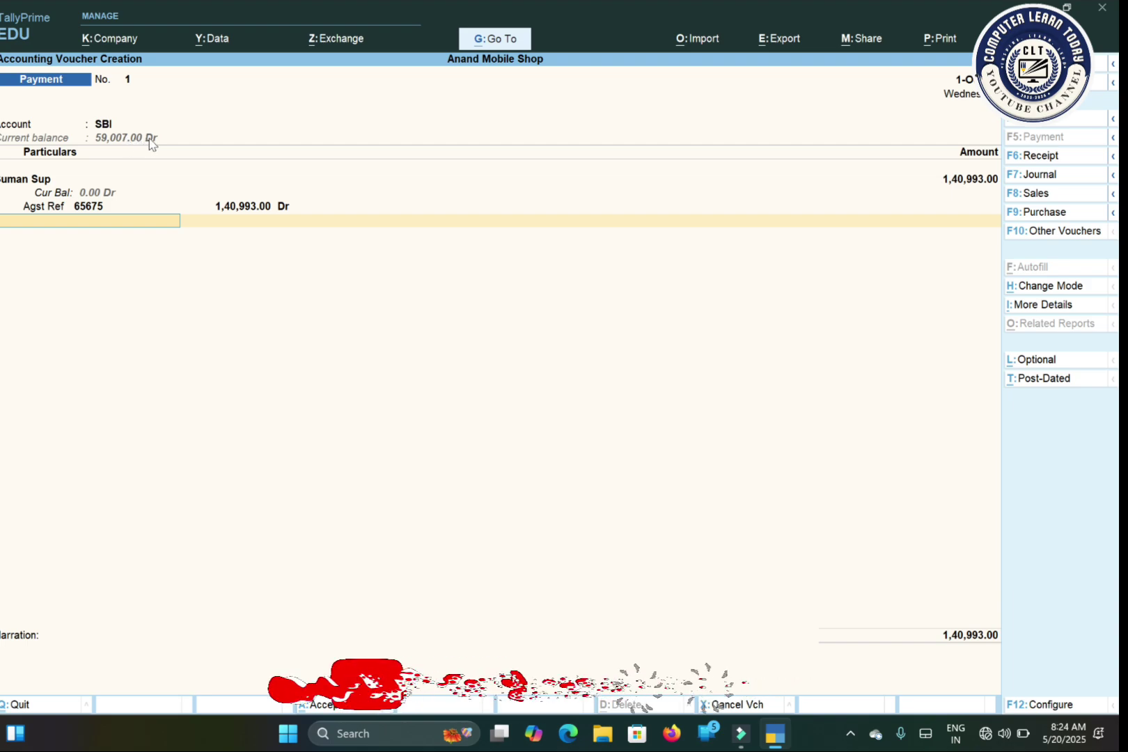
key(Return)
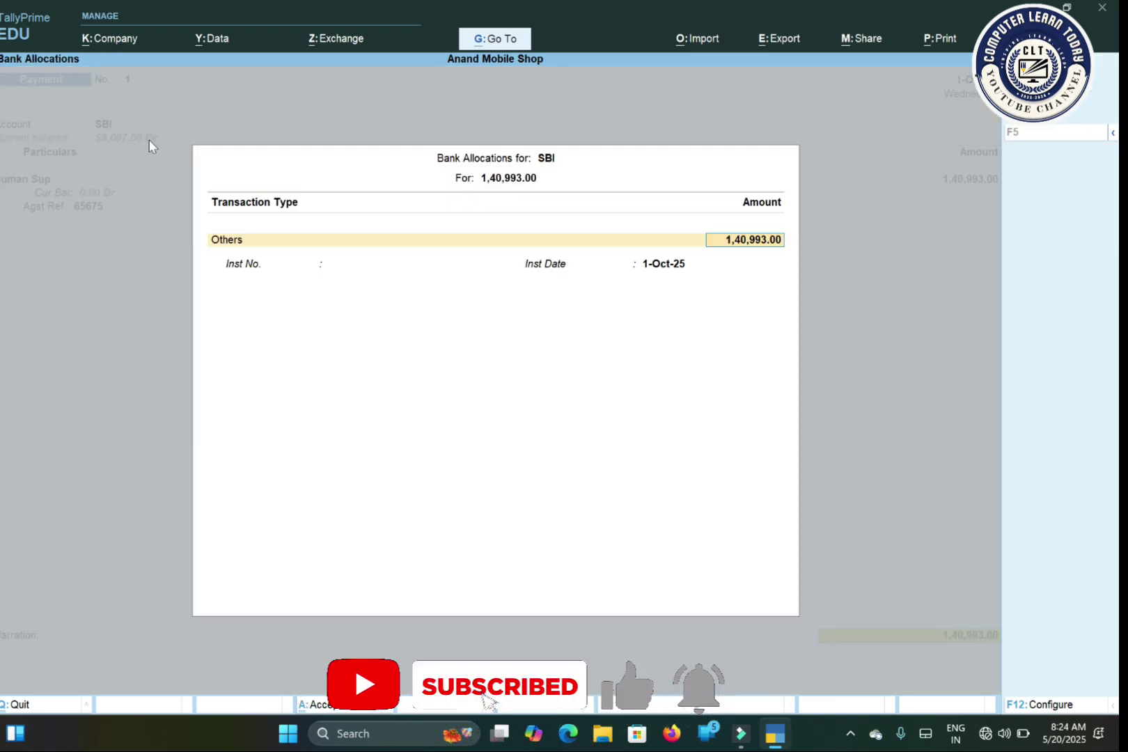
key(Return)
key(Return)
key(Return)
key(Return)
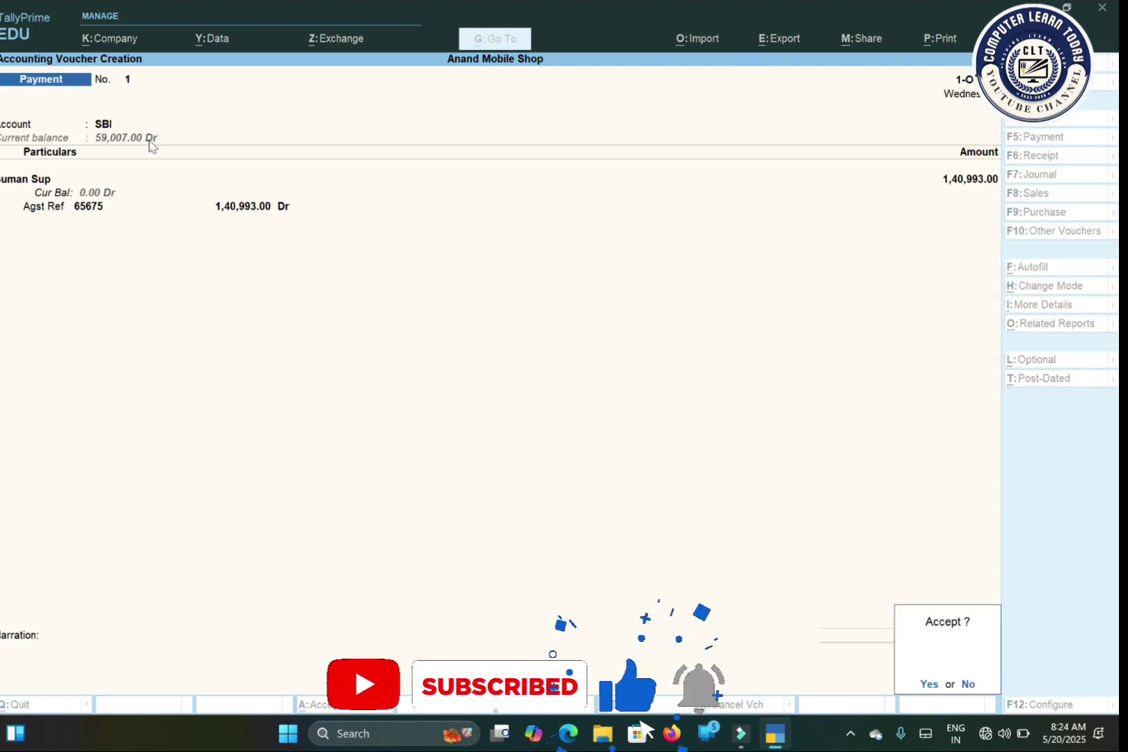
key(Return)
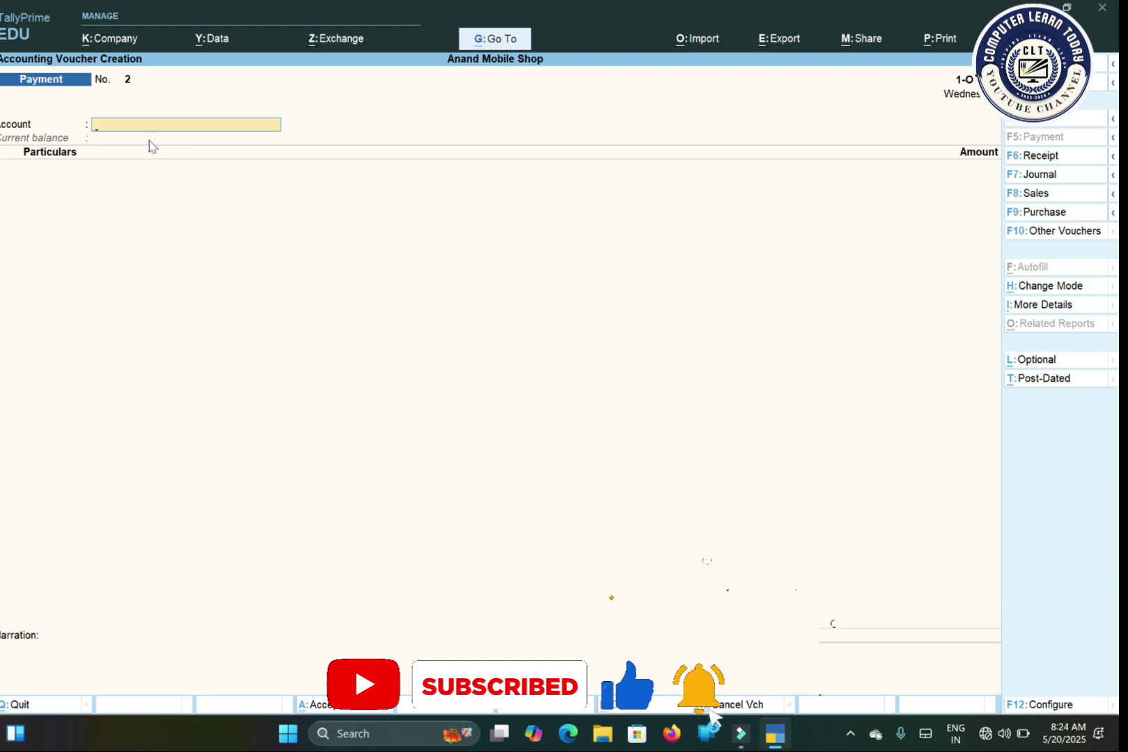